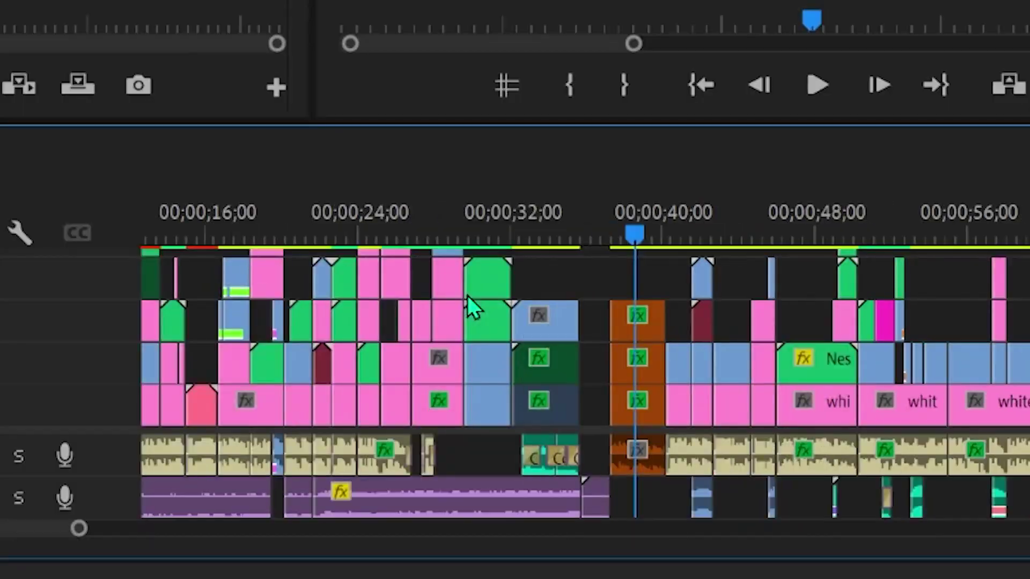
# Step: Zoom the timeline out to the whole edit and scroll right toward the 30-minute mark
pyautogui.press('-')
pyautogui.press('-')
pyautogui.press('-')
pyautogui.press('-')
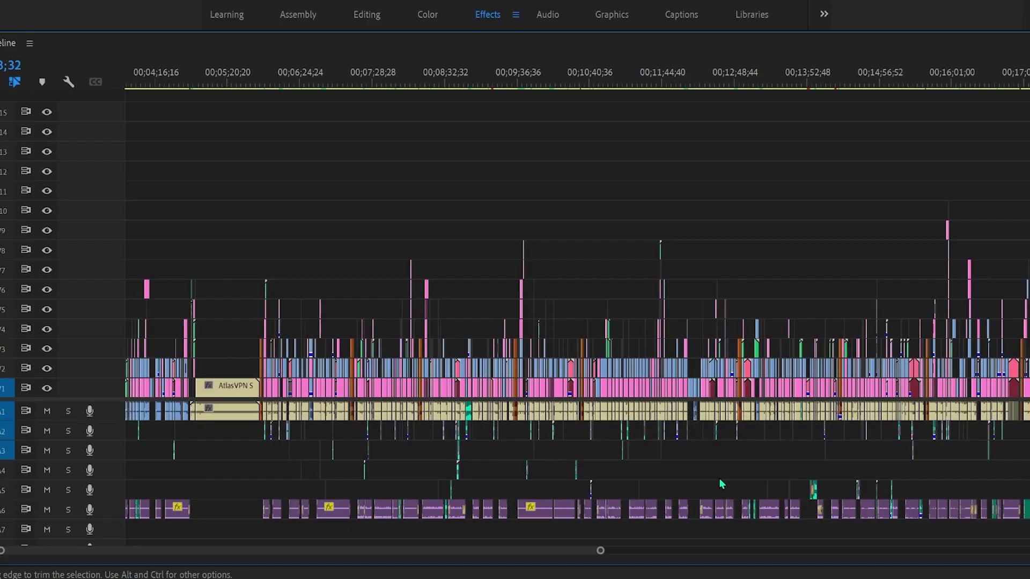
pyautogui.hscroll(15, 720, 483)
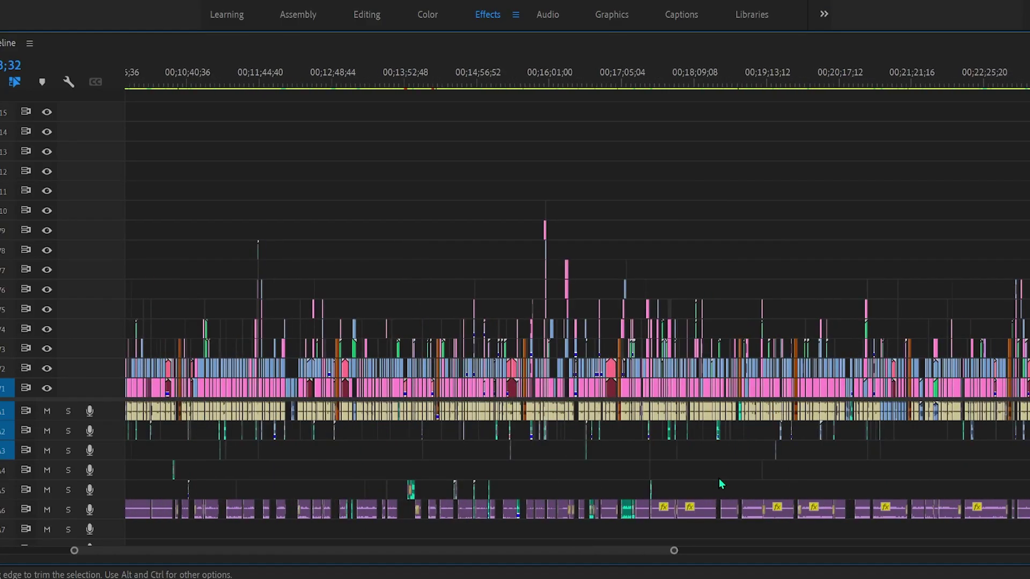
pyautogui.hscroll(15, 718, 484)
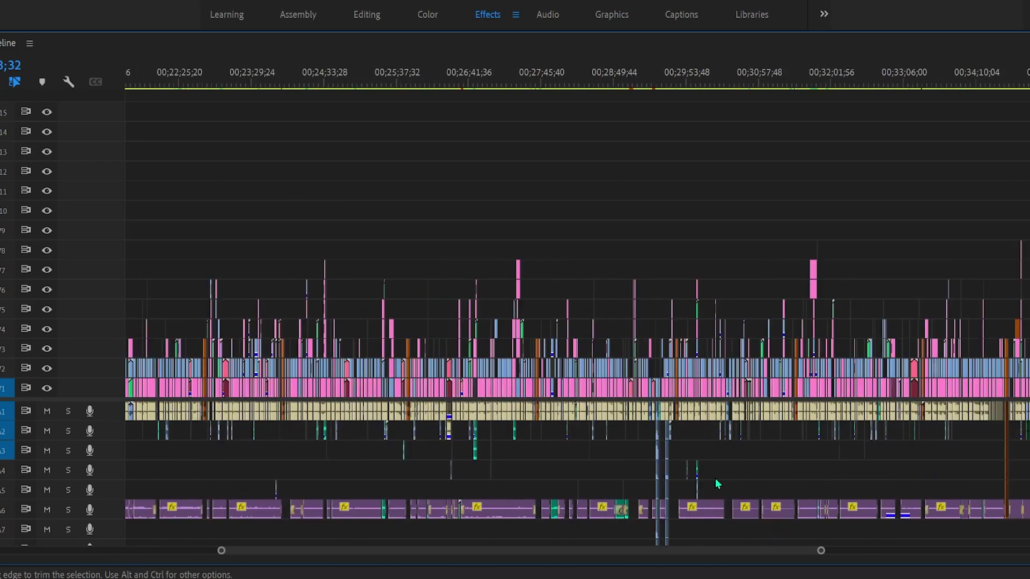
pyautogui.hscroll(8, 716, 480)
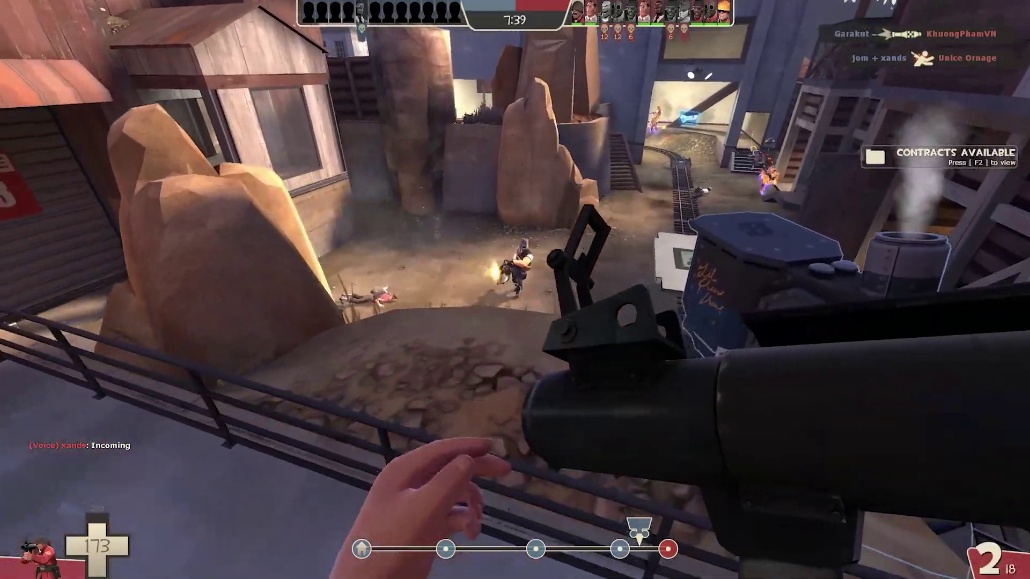
# Step: Fire two rockets at the Heavy below, then drop off the balcony and switch to the shotgun
pyautogui.click(515, 290)
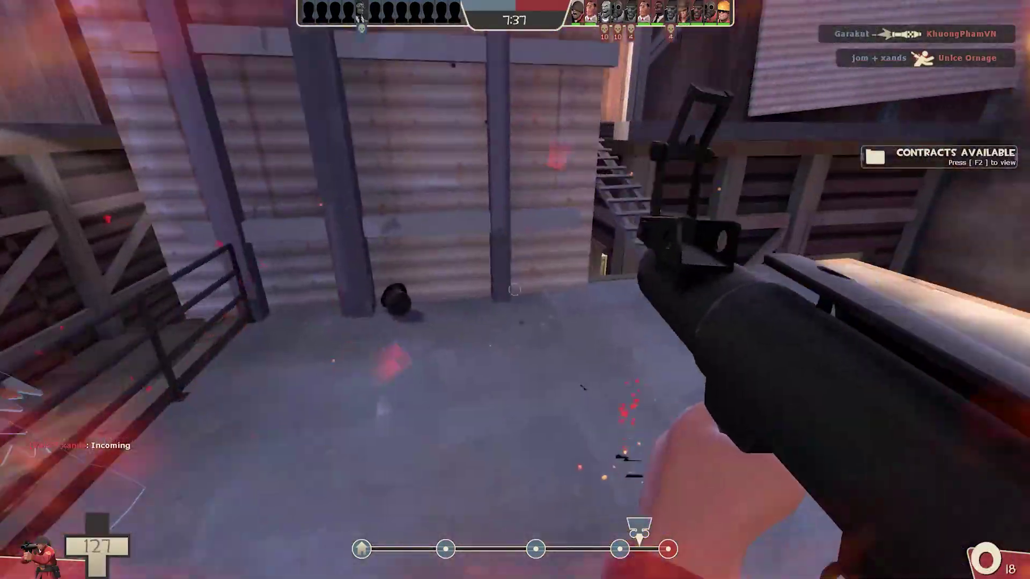
pyautogui.click(515, 290)
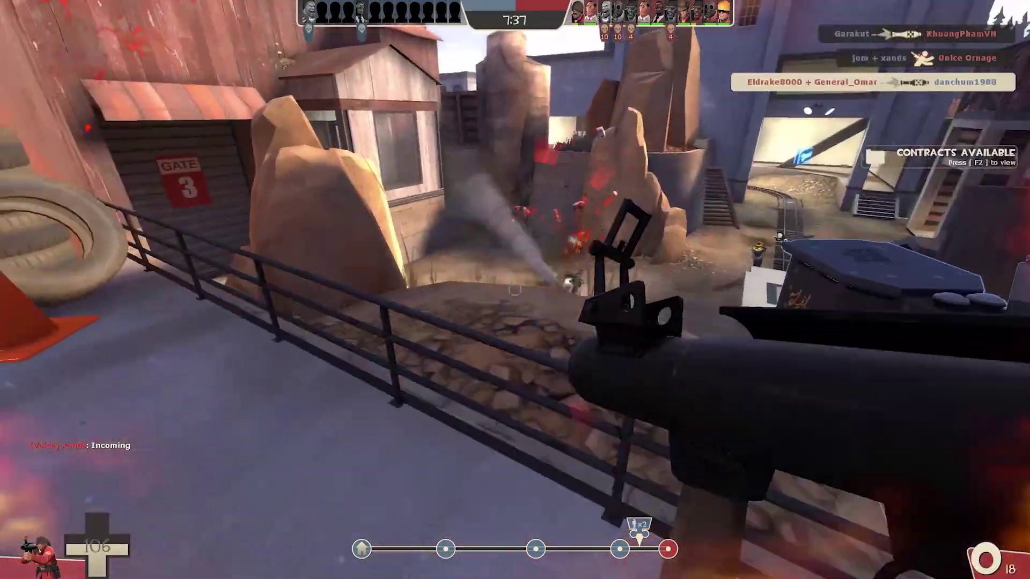
pyautogui.press('w')
pyautogui.press('2')
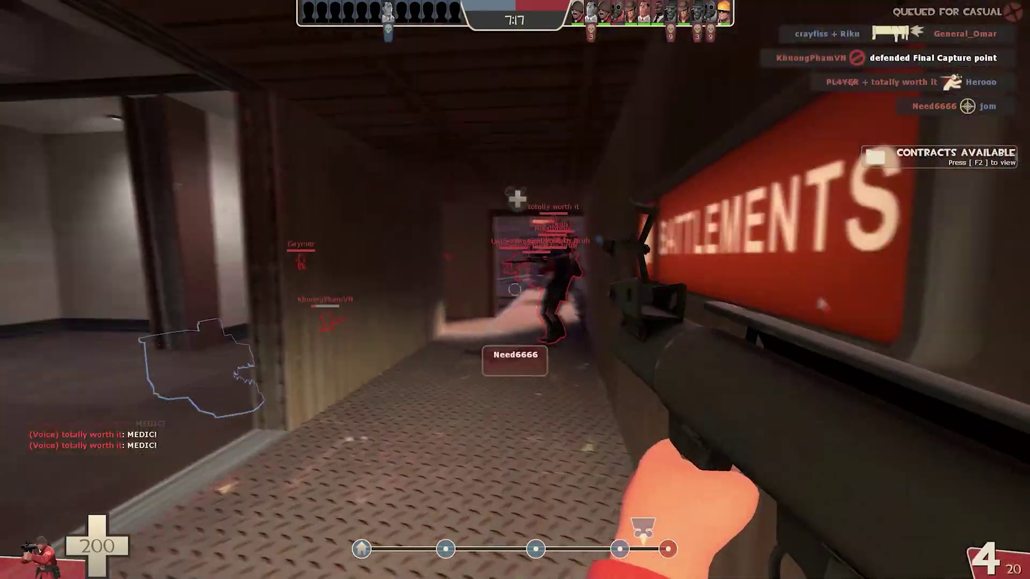
pyautogui.press('w')
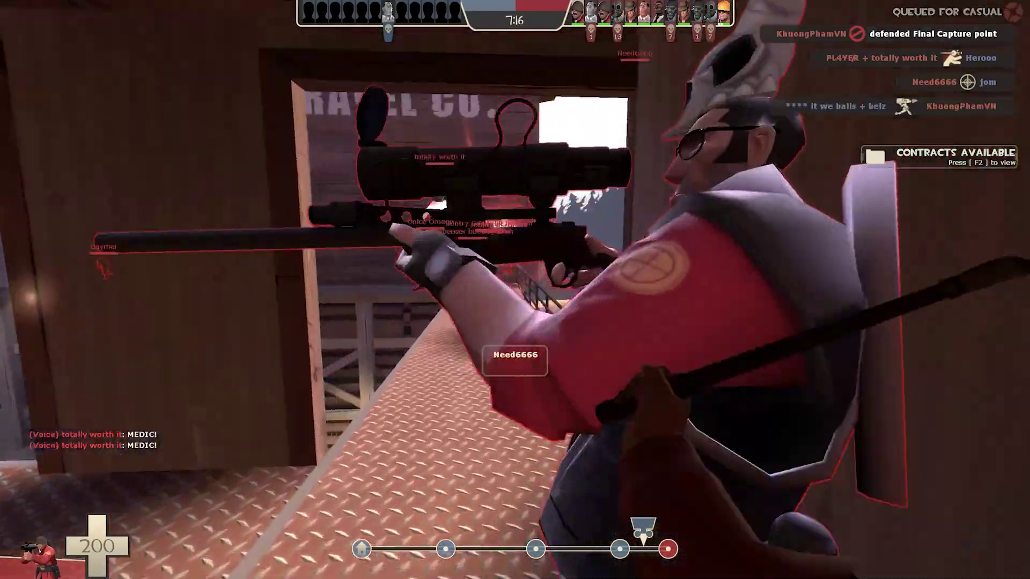
pyautogui.click(515, 289)
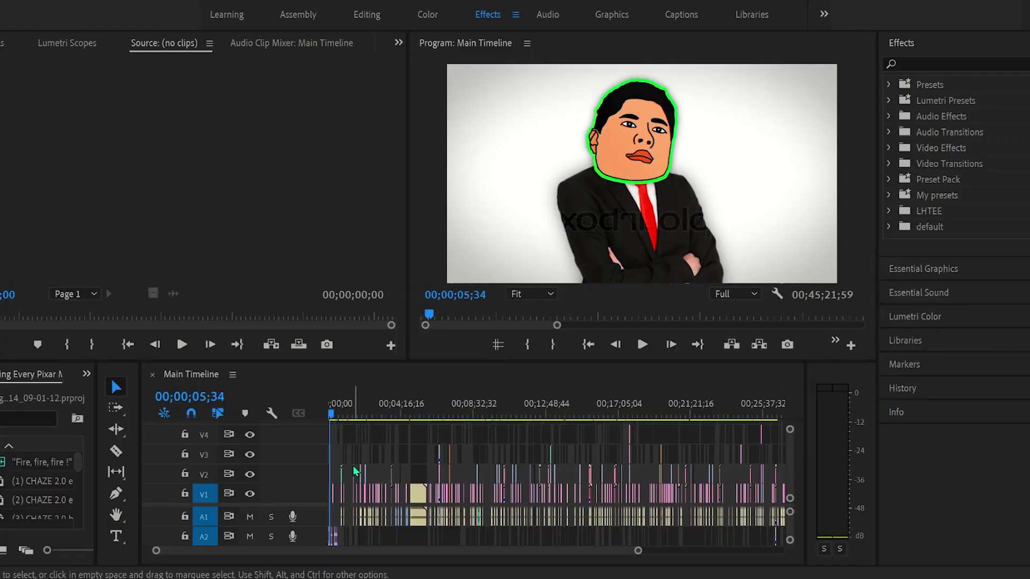
pyautogui.scroll(6, 354, 471)
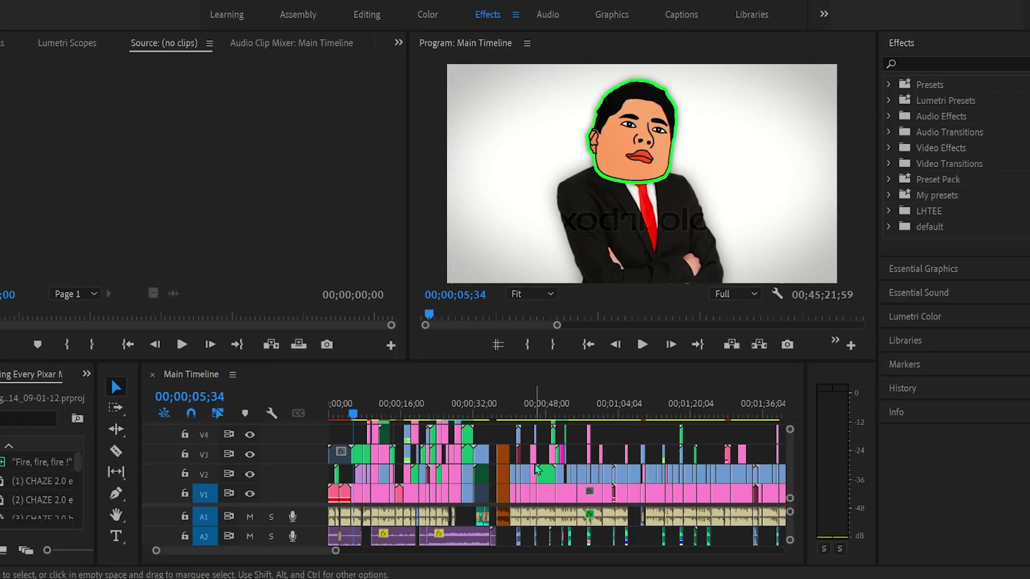
# Step: Zoom into the opening seconds, select the V2, V1 and A1 clips and jump to the PIXAR logo
pyautogui.moveTo(534, 465)
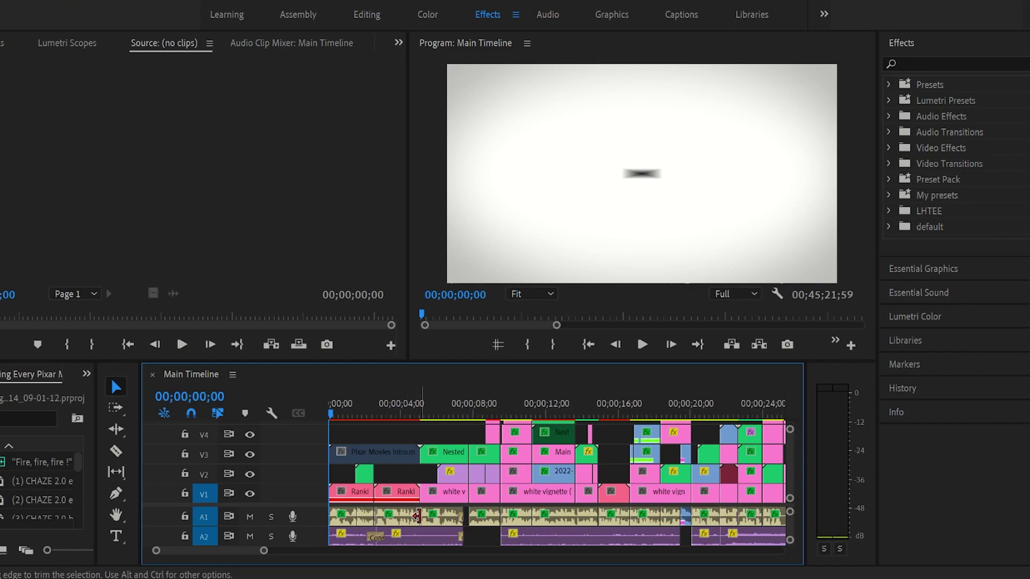
pyautogui.press('=')
pyautogui.moveTo(470, 473); pyautogui.dragTo(375, 523)
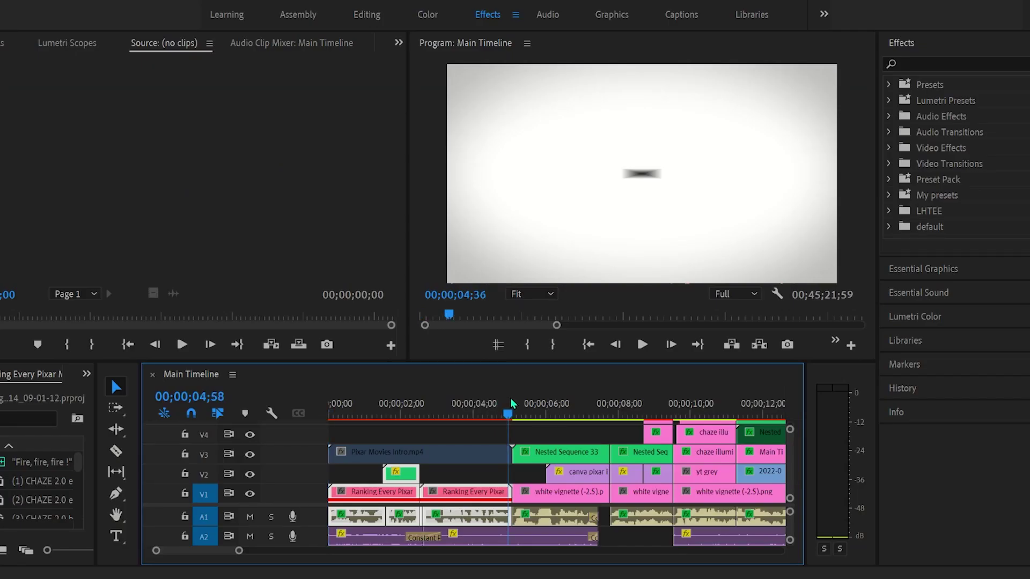
pyautogui.click(512, 403)
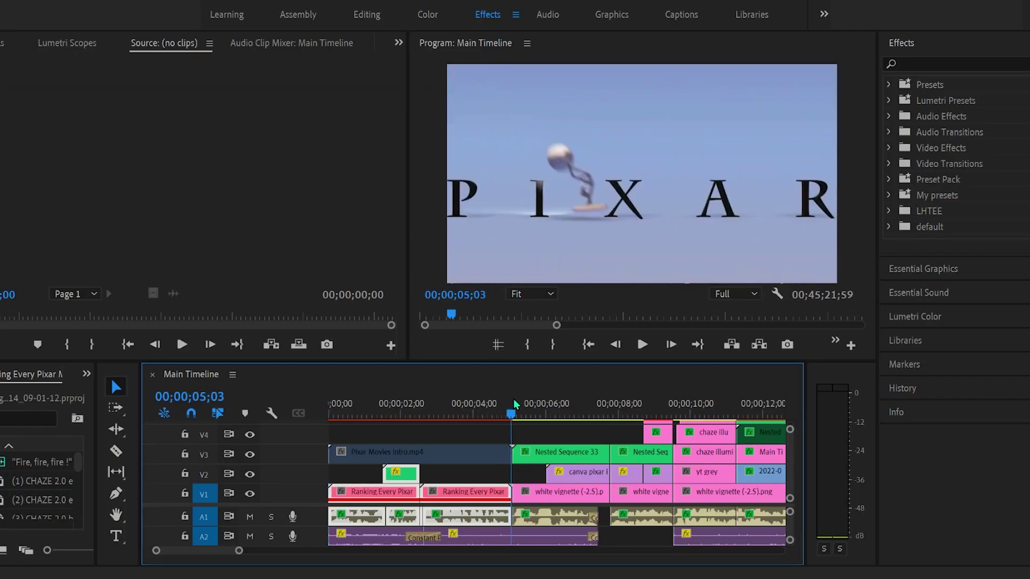
# Step: Zoom in around the five-second cut and scrub between the Pixar intro and white vignette clips
pyautogui.press('=')
pyautogui.press('=')
pyautogui.press('=')
pyautogui.moveTo(559, 412); pyautogui.dragTo(564, 414)
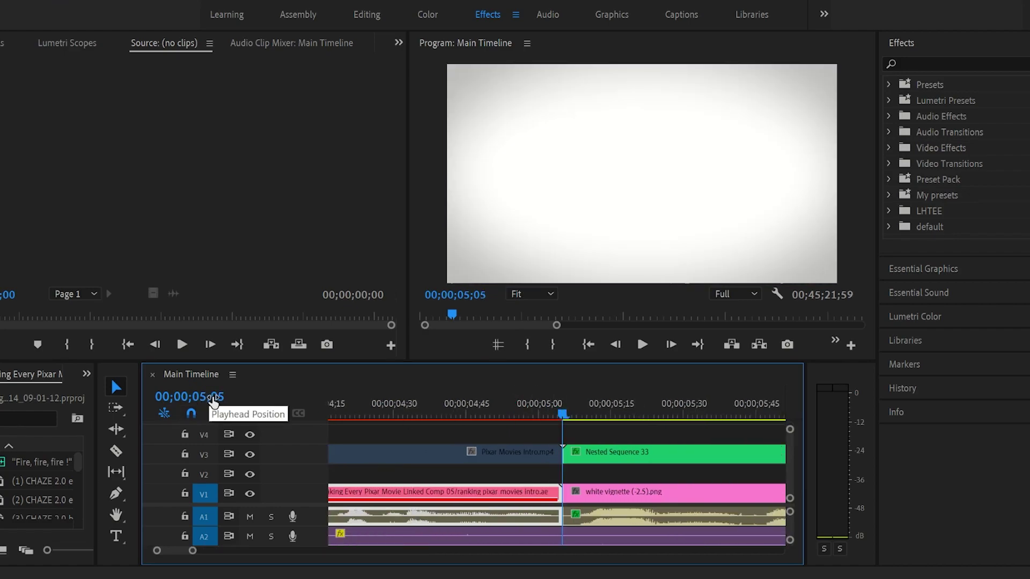
pyautogui.moveTo(563, 419); pyautogui.dragTo(418, 414)
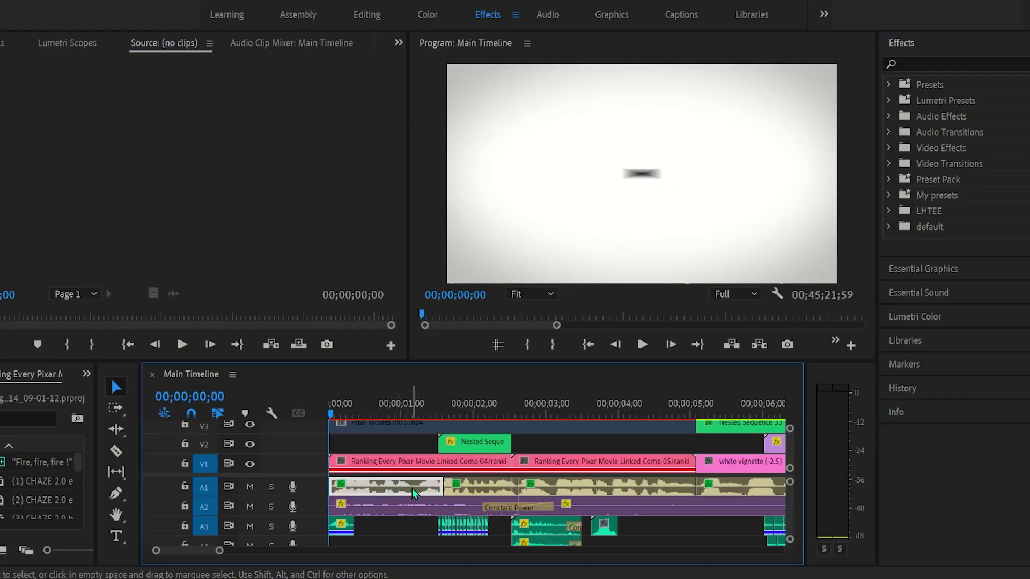
# Step: Preview the voice recording on A1 and play back the background music on A2
pyautogui.doubleClick(385, 487)
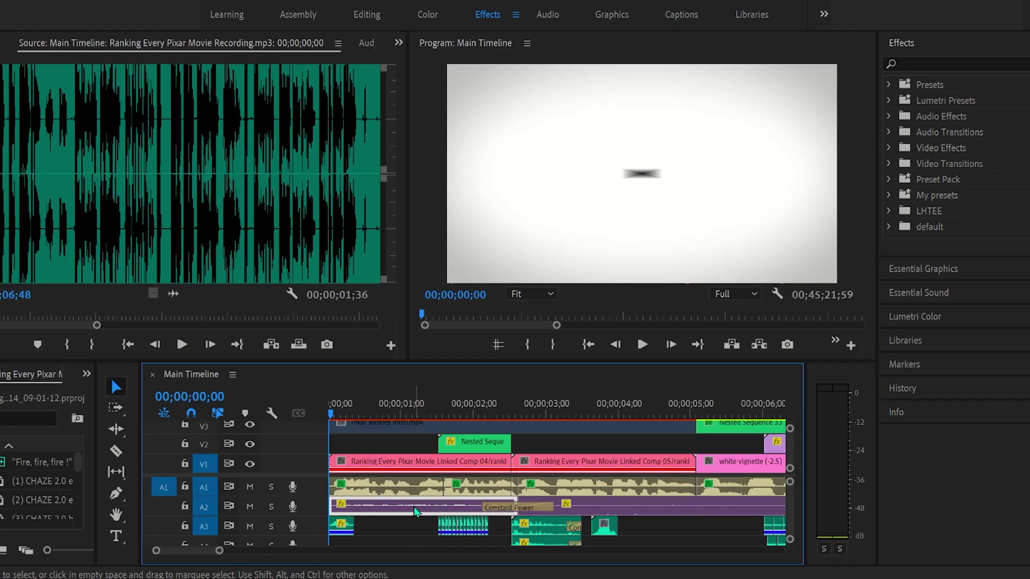
pyautogui.doubleClick(413, 506)
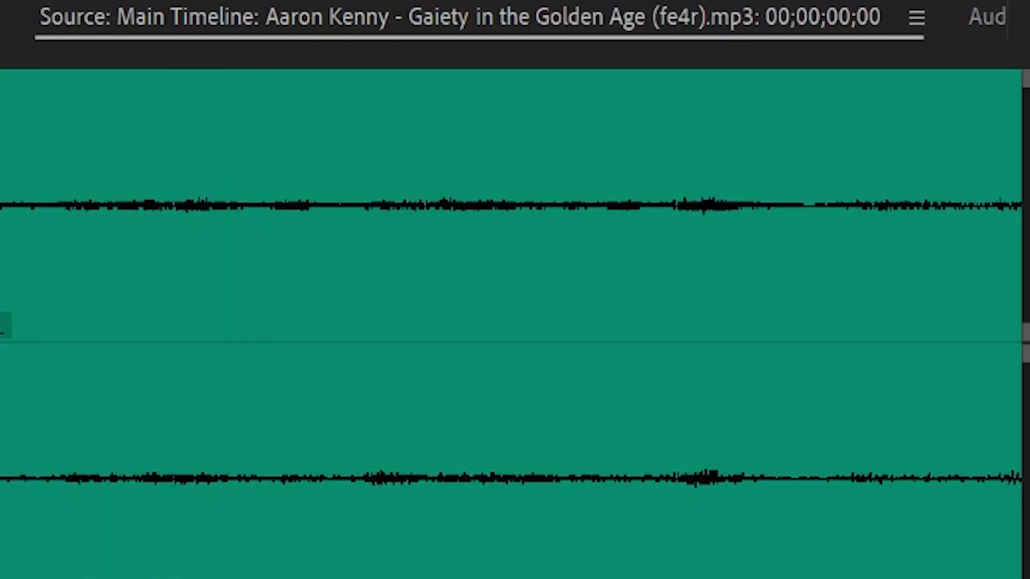
pyautogui.press('space')
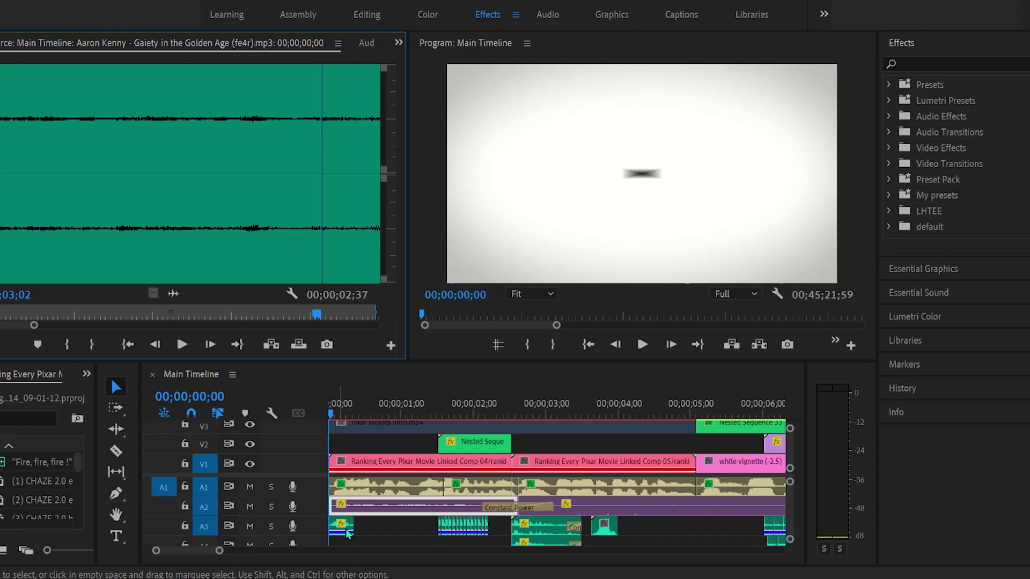
# Step: Load the short whoosh sound effect from A3 into the Source monitor
pyautogui.click(347, 533)
pyautogui.doubleClick(341, 530)
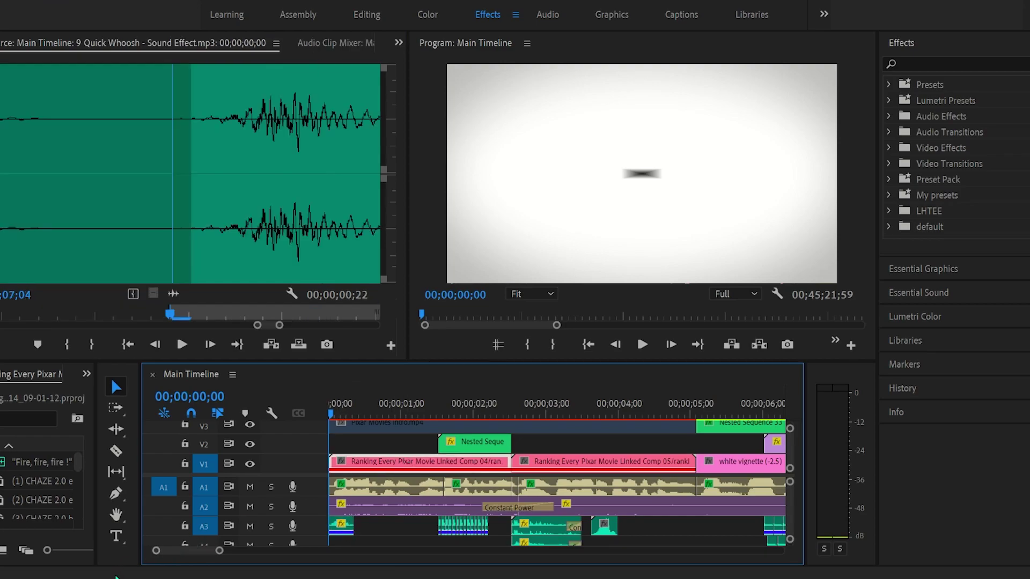
pyautogui.moveTo(115, 576)
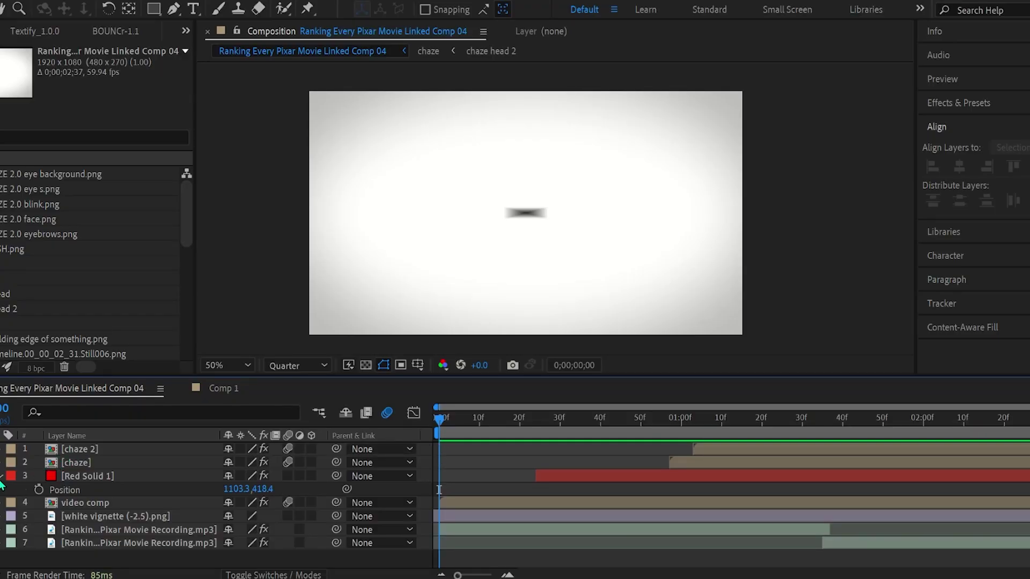
# Step: Collapse Red Solid 1's Position, select the white vignette and video comp layers, and open video comp
pyautogui.click(2, 476)
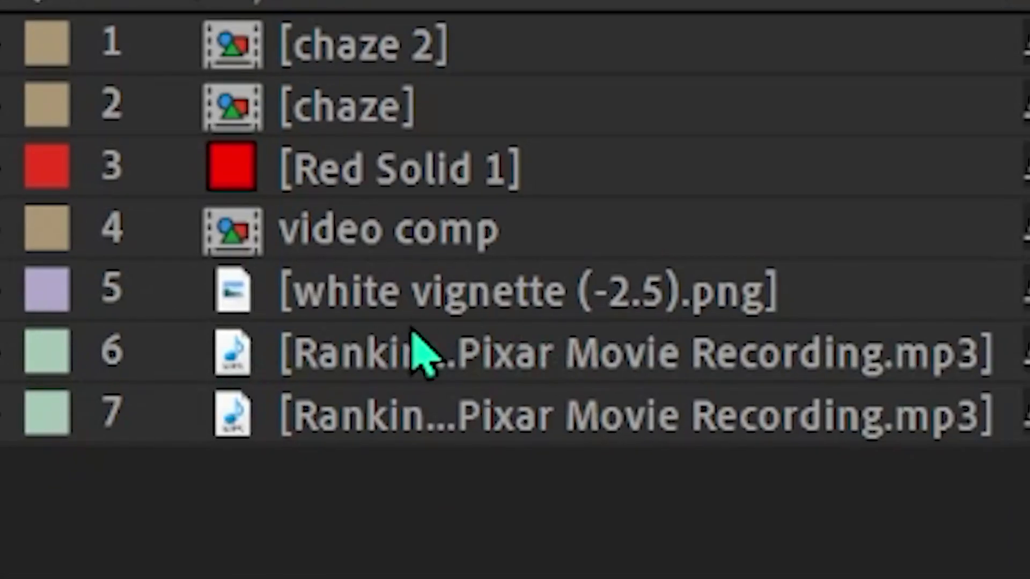
pyautogui.click(572, 297)
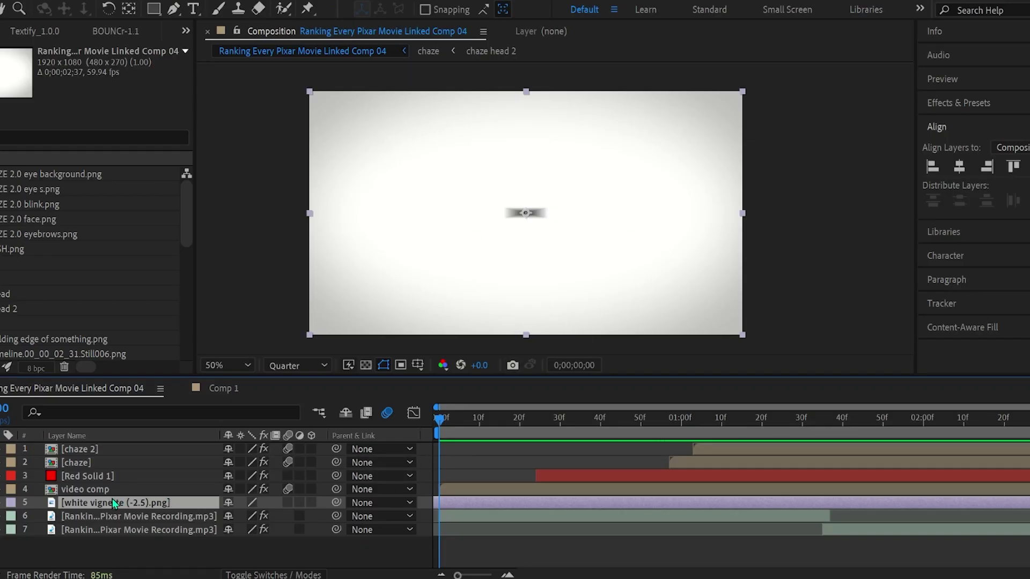
pyautogui.click(72, 490)
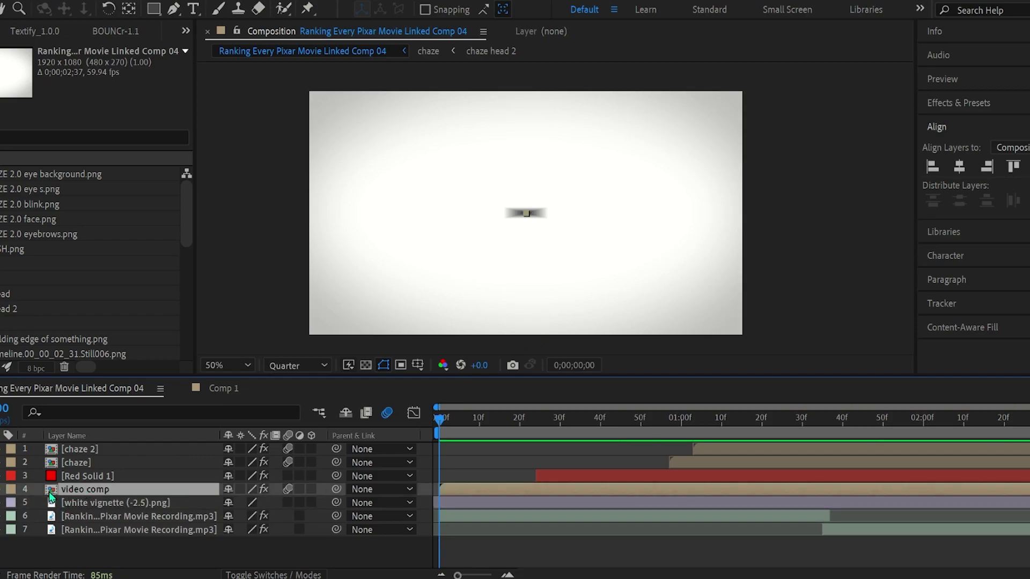
pyautogui.doubleClick(50, 490)
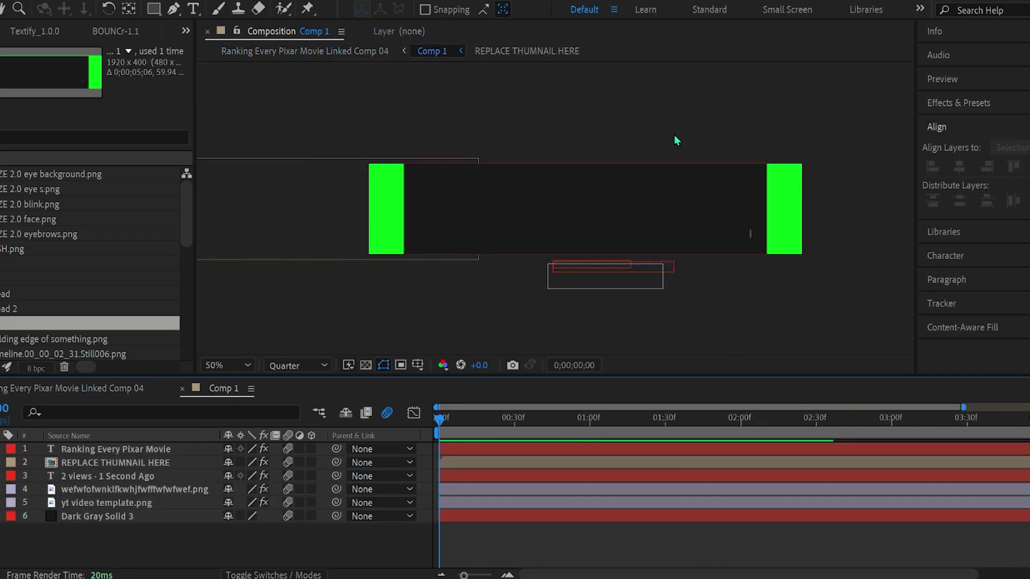
# Step: Scrub and play the Ranking Every Pixar Movie video card, then open the REPLACE THUMNAIL HERE precomp
pyautogui.moveTo(449, 422)
pyautogui.mouseDown()
pyautogui.moveTo(529, 419)
pyautogui.moveTo(438, 421)
pyautogui.mouseUp()
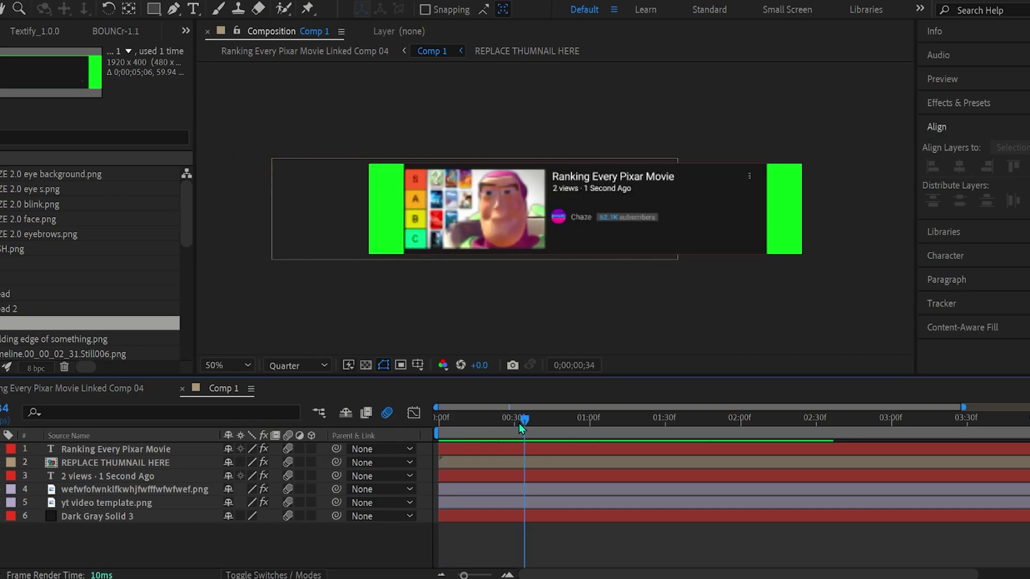
pyautogui.press('space')
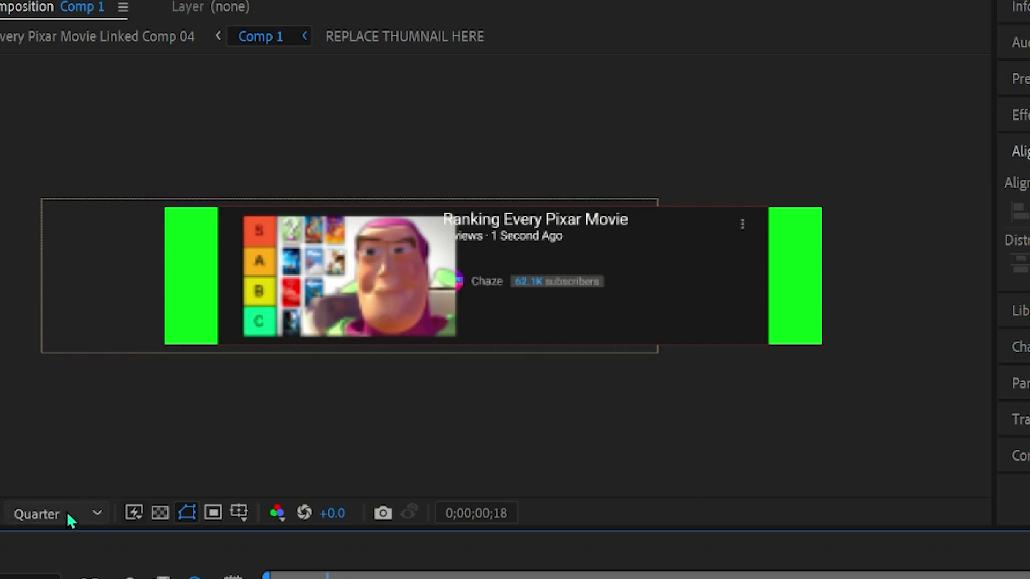
pyautogui.scroll(2, 437, 284)
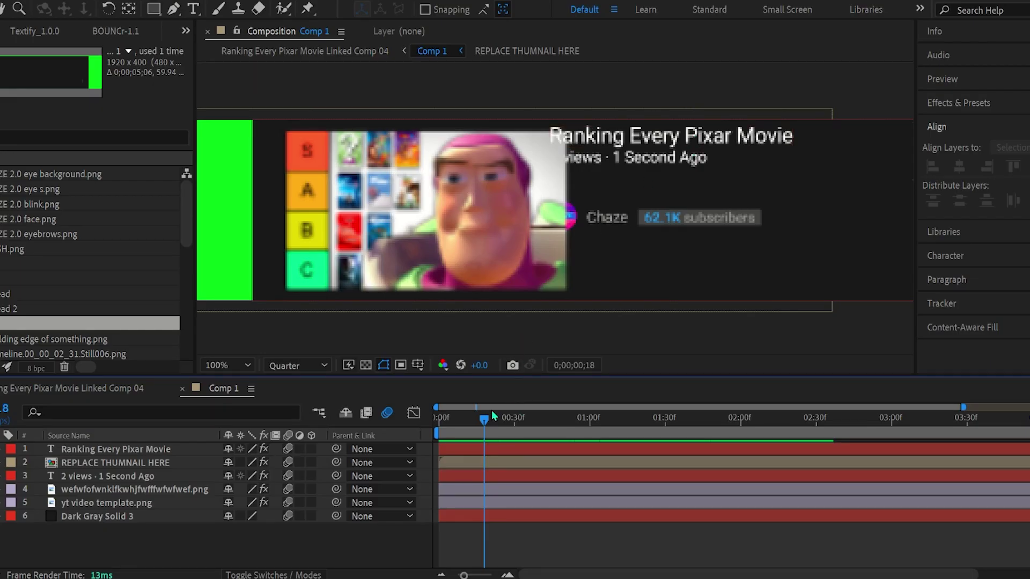
pyautogui.moveTo(565, 417); pyautogui.dragTo(579, 417)
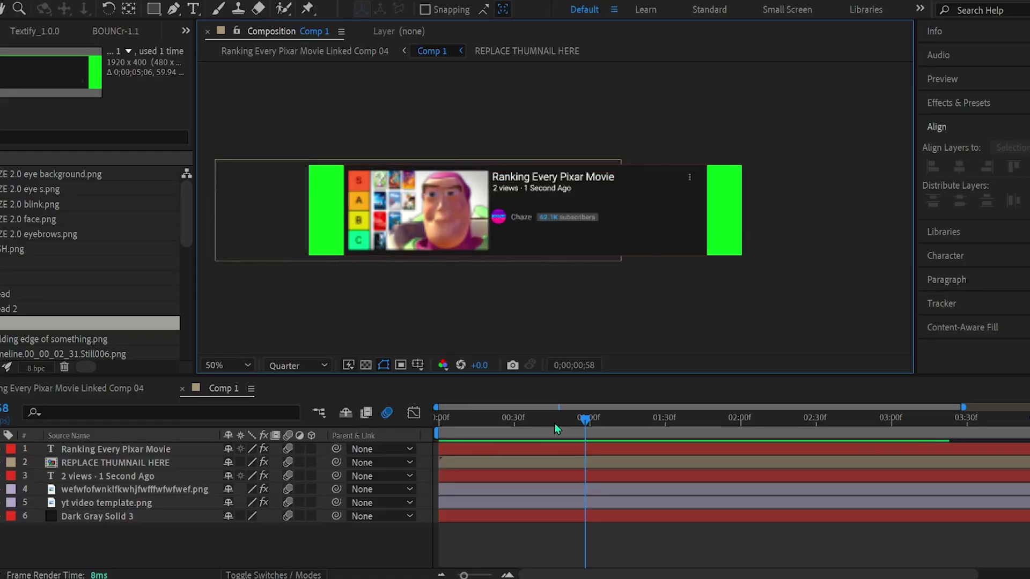
pyautogui.moveTo(555, 423); pyautogui.dragTo(463, 418)
pyautogui.click(94, 463)
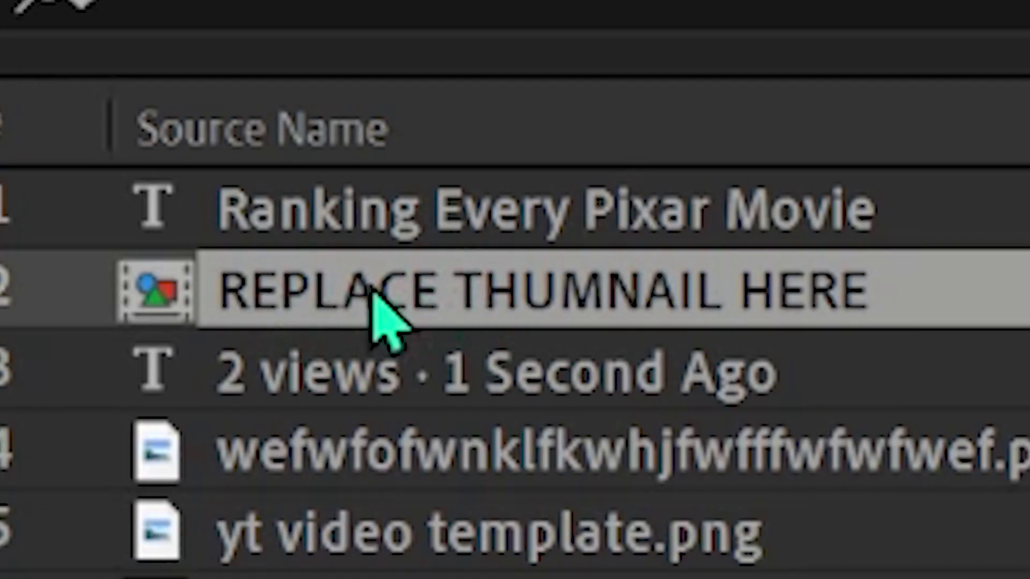
pyautogui.doubleClick(292, 319)
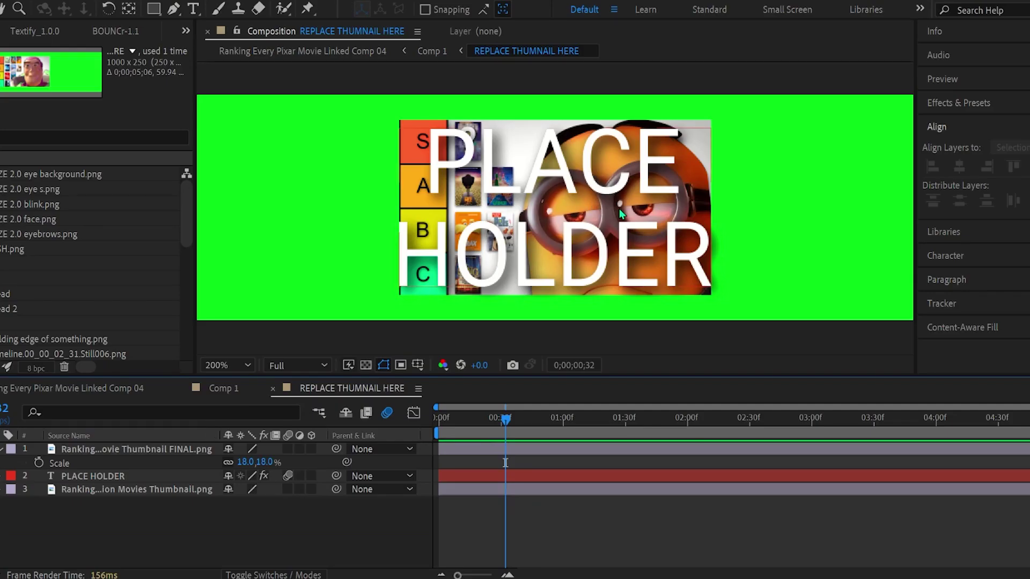
# Step: Search files for 'ranking ever', then return to the main Ranking Every Pixar Movie Linked Comp 04
pyautogui.press('ctrl')
pyautogui.press('ctrl')
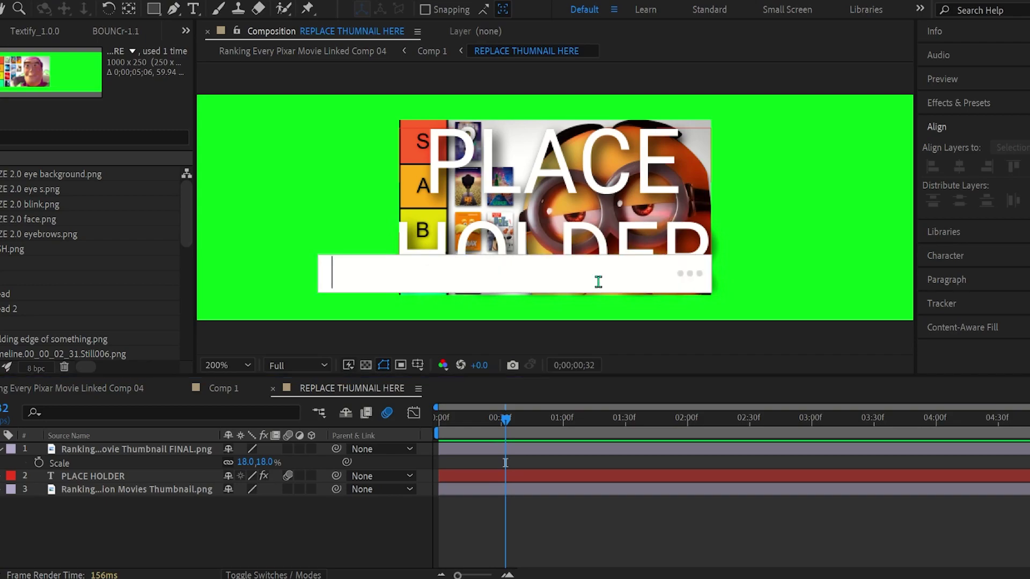
pyautogui.write('ranking ever')
pyautogui.press('Return')
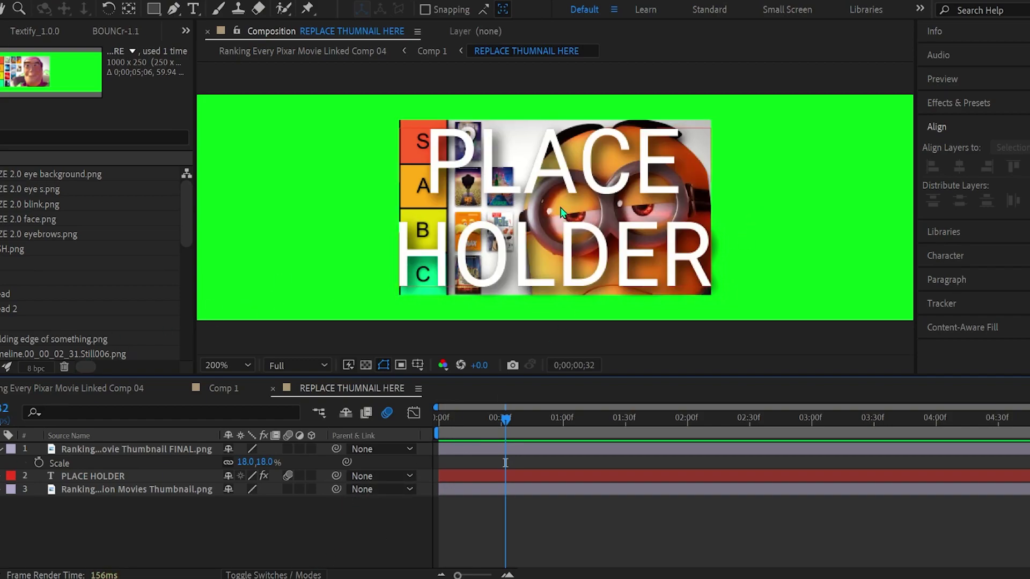
pyautogui.click(114, 391)
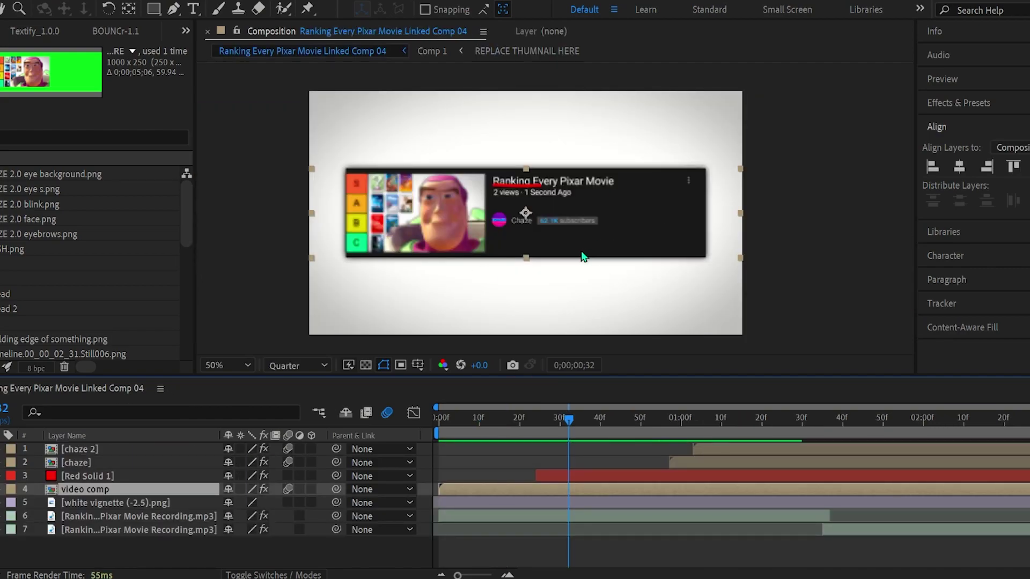
# Step: Select Red Solid 1 and inspect its Turbulent Displace and Drop Shadow effects in Effect Controls
pyautogui.click(535, 421)
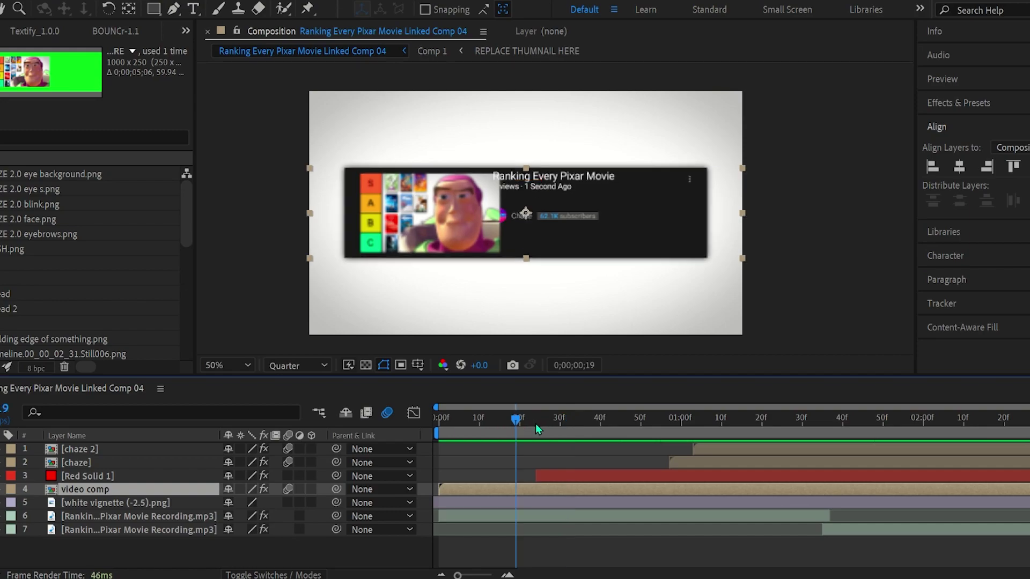
pyautogui.click(570, 476)
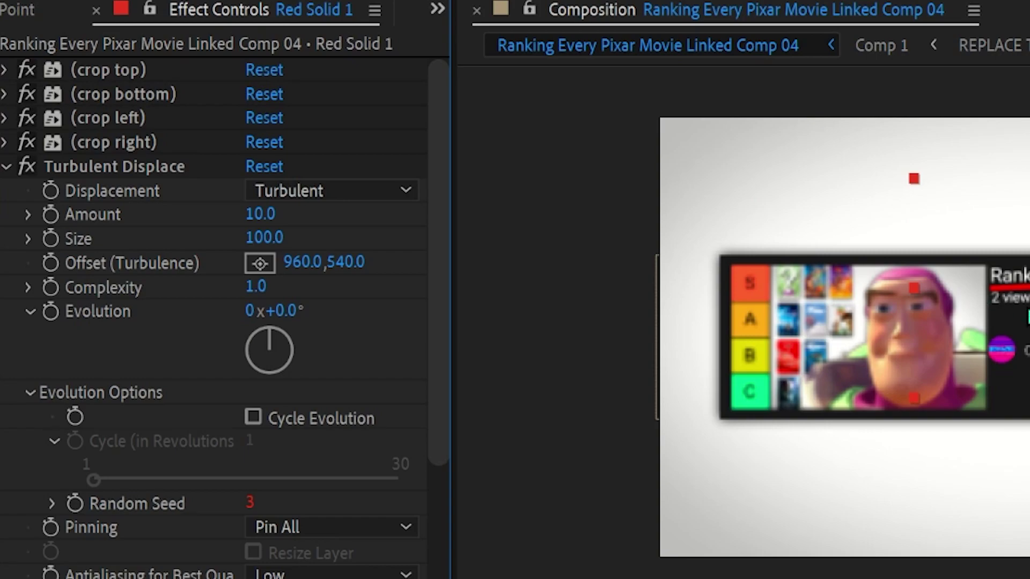
pyautogui.click(116, 167)
pyautogui.scroll(-5, 3, 336)
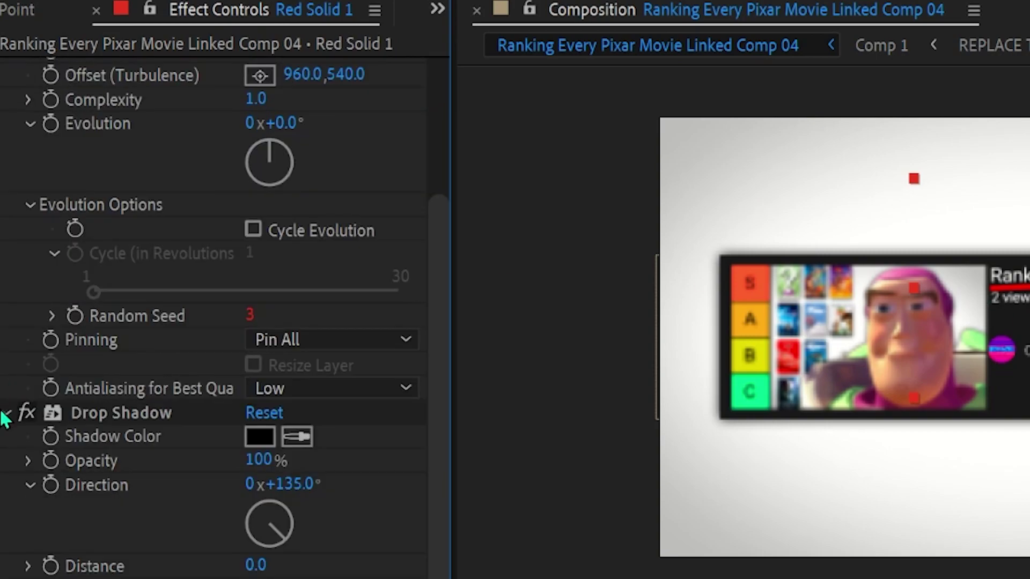
pyautogui.click(134, 418)
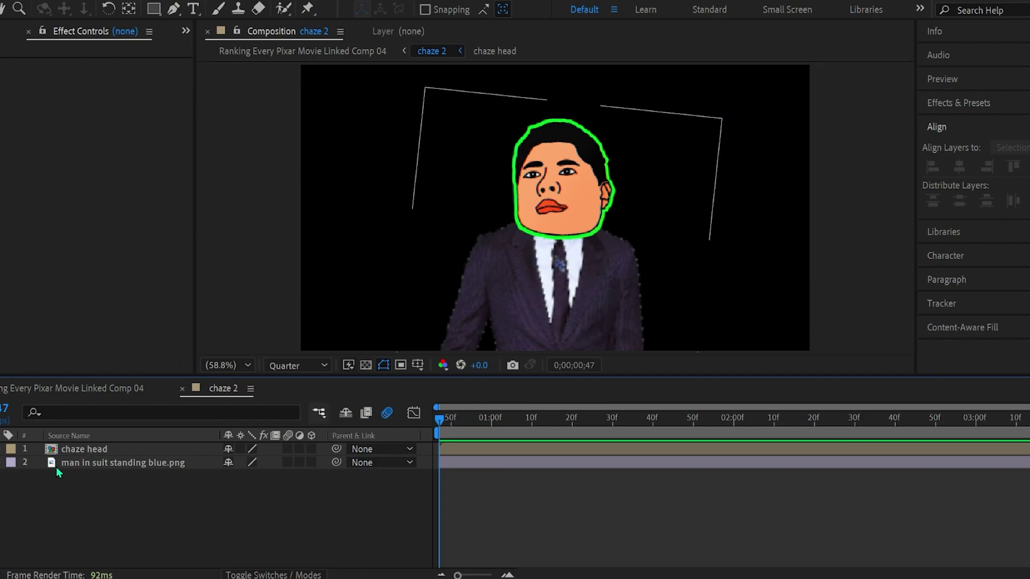
# Step: Nudge the man in suit layer in the viewer and put it back, then open the chaze head precomp
pyautogui.click(82, 465)
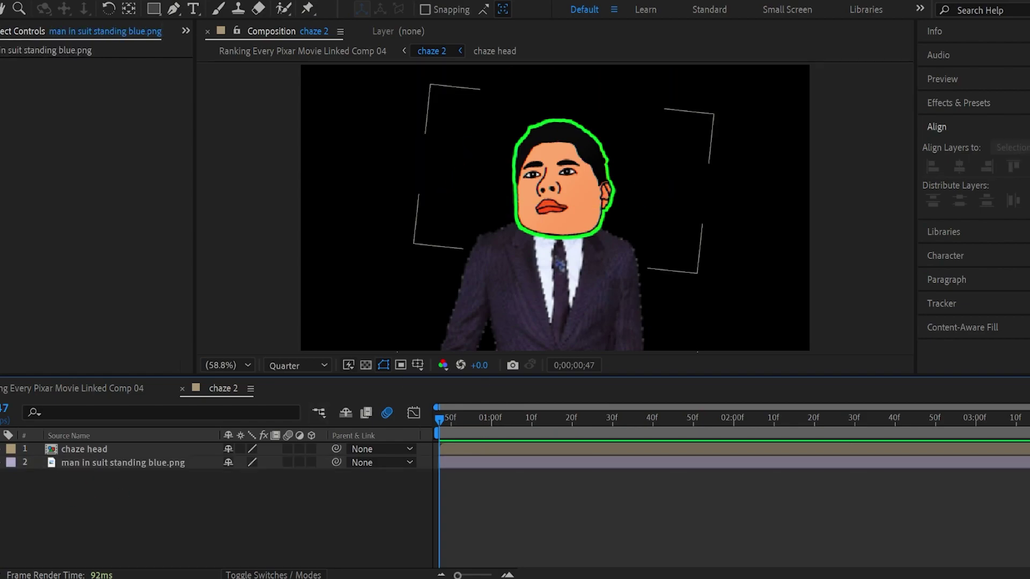
pyautogui.click(185, 464)
pyautogui.moveTo(568, 278); pyautogui.dragTo(585, 252)
pyautogui.click(326, 318)
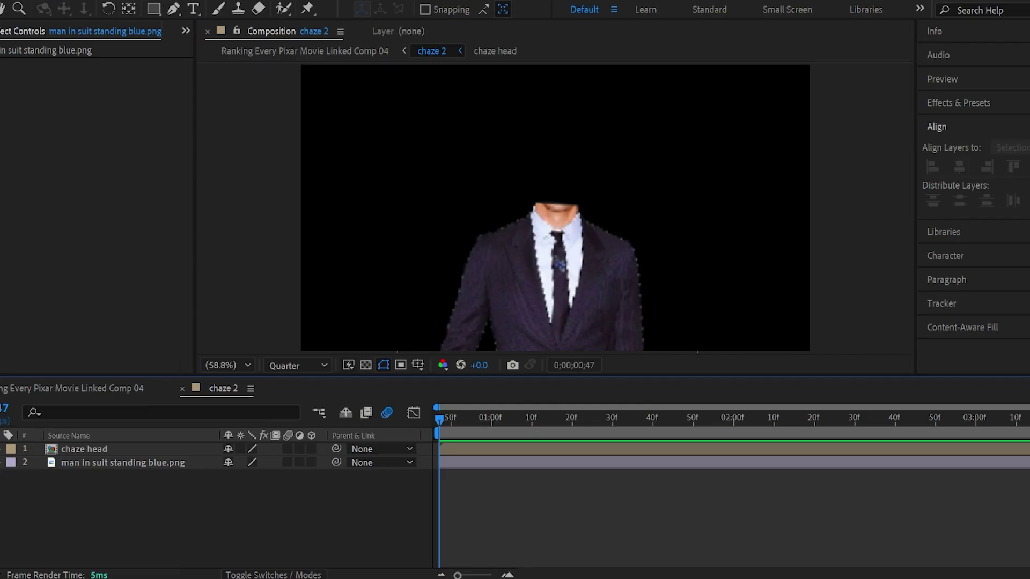
pyautogui.doubleClick(577, 271)
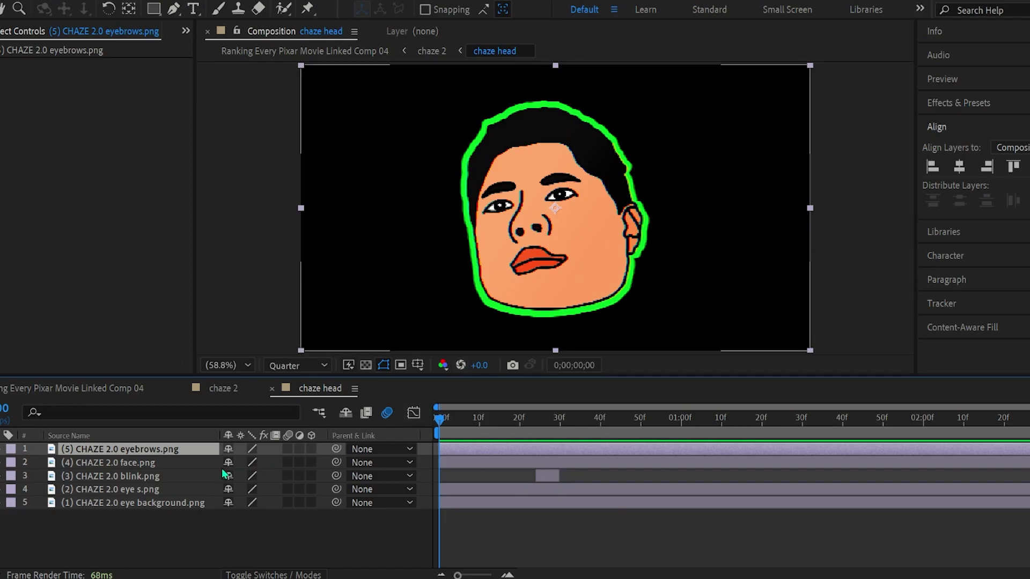
# Step: Preview the blink frame on blink.png and move face.png aside to expose the eyes
pyautogui.click(648, 306)
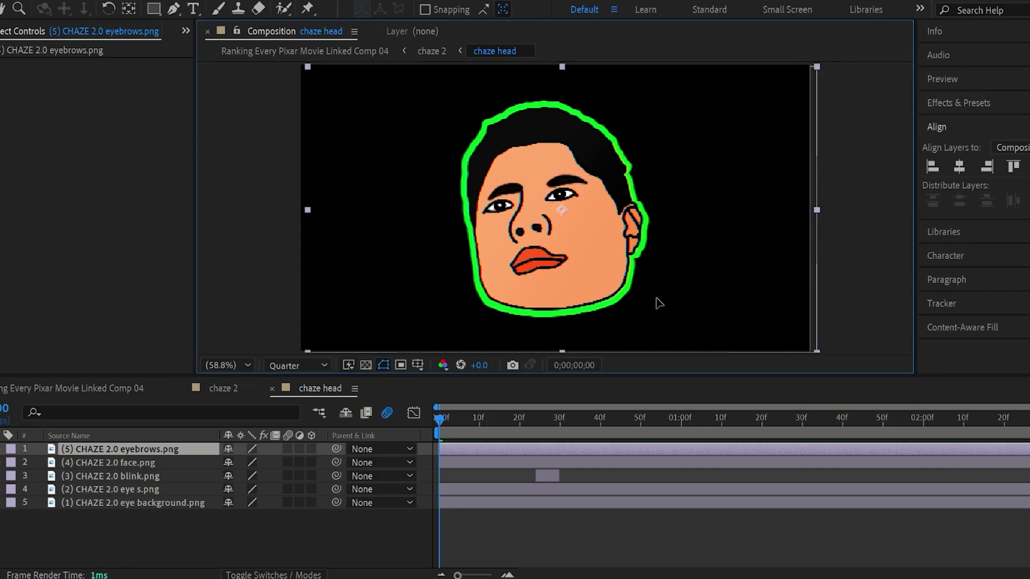
pyautogui.click(543, 479)
pyautogui.click(556, 437)
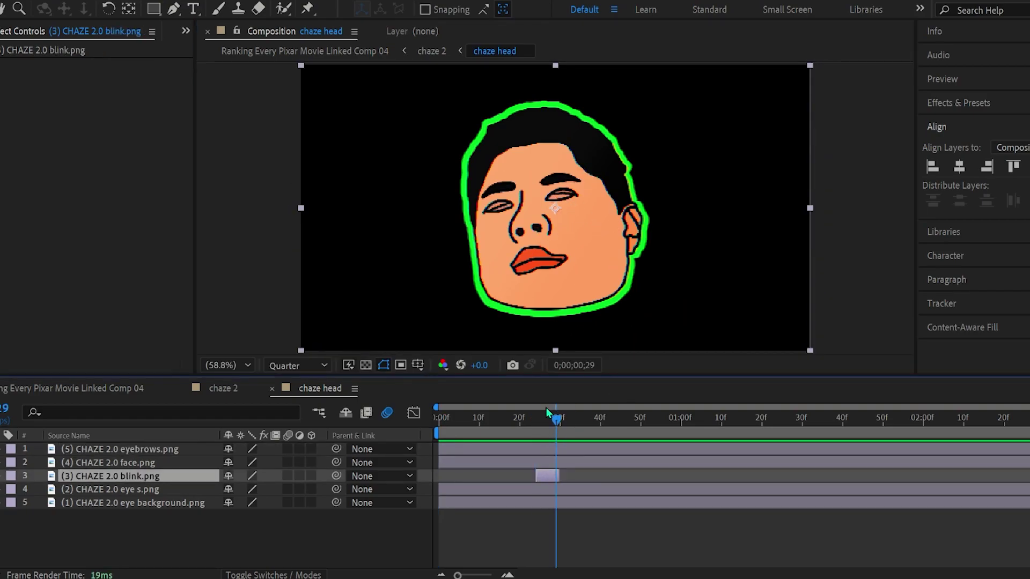
pyautogui.moveTo(543, 420); pyautogui.dragTo(476, 424)
pyautogui.click(144, 463)
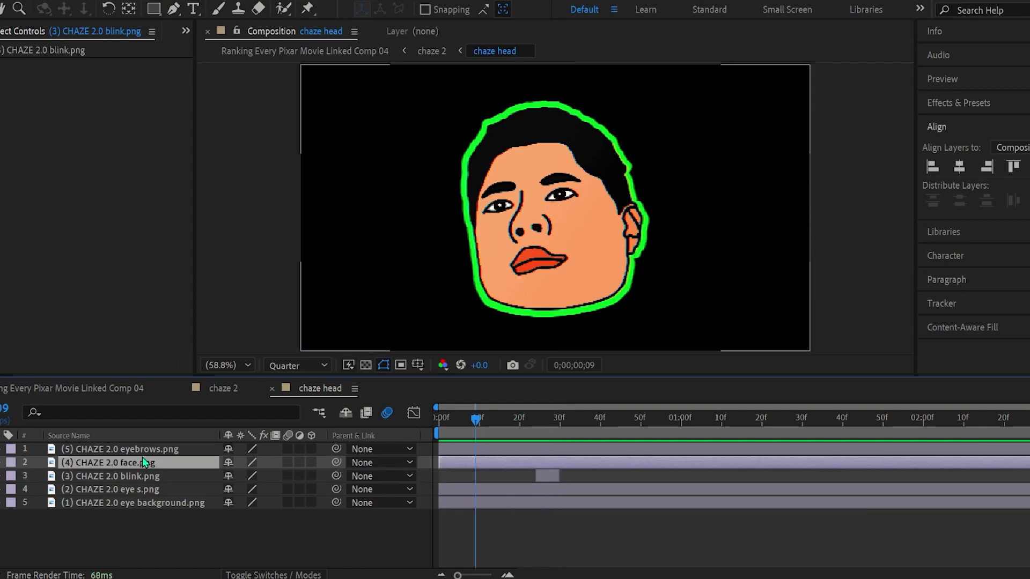
pyautogui.moveTo(558, 290); pyautogui.dragTo(425, 351)
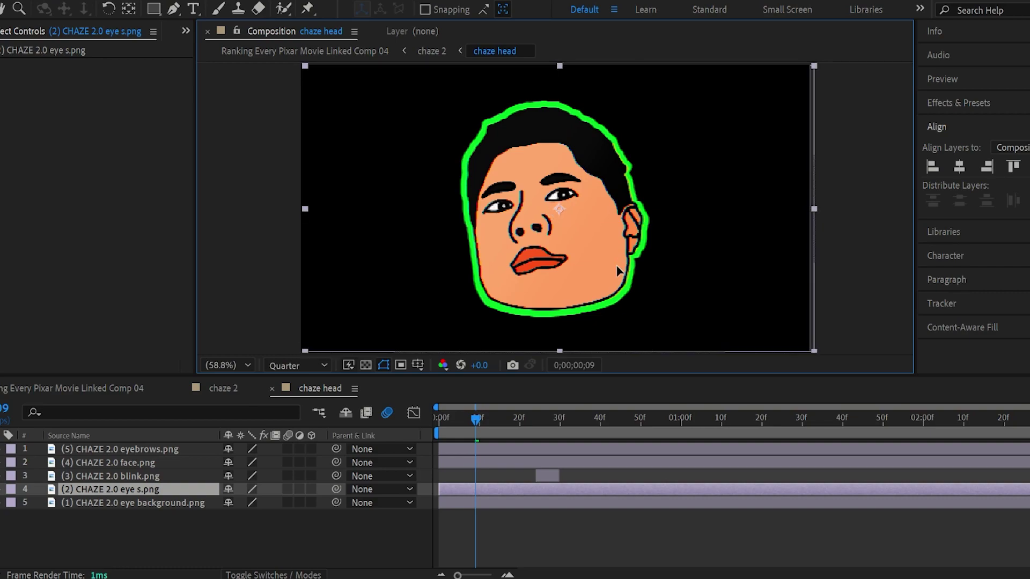
# Step: Reveal the head layer's two Position keyframes and scrub its slide-in animation up to frame 2;25
pyautogui.hotkey('ctrl', 'Down')
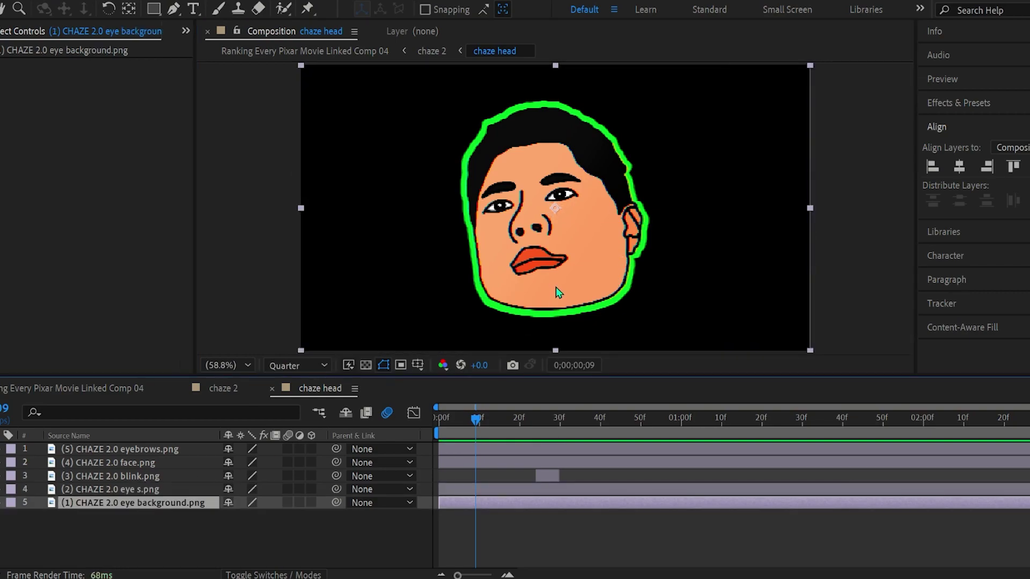
pyautogui.moveTo(527, 297); pyautogui.dragTo(702, 292)
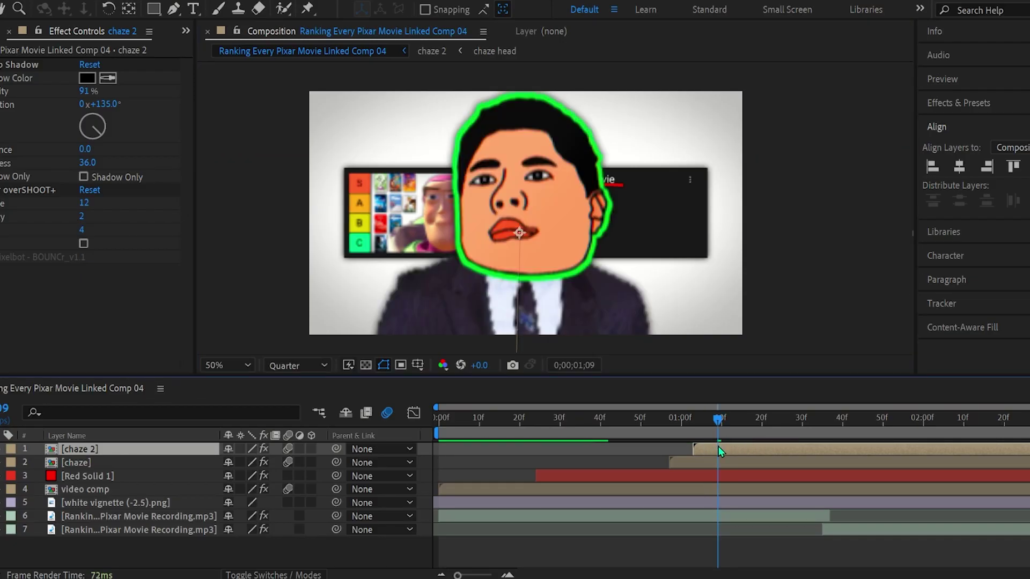
pyautogui.press('p')
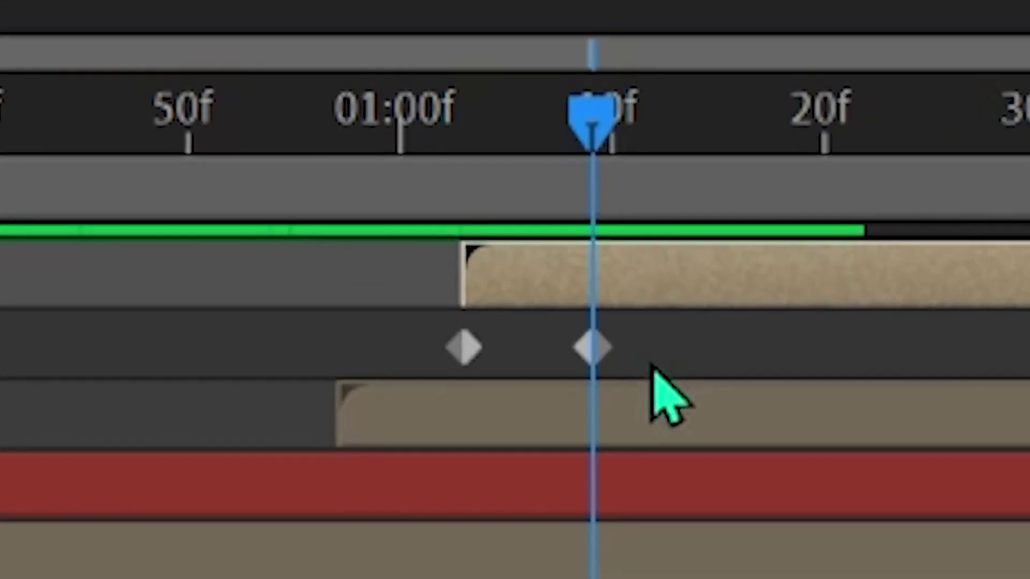
pyautogui.moveTo(651, 366); pyautogui.dragTo(208, 427)
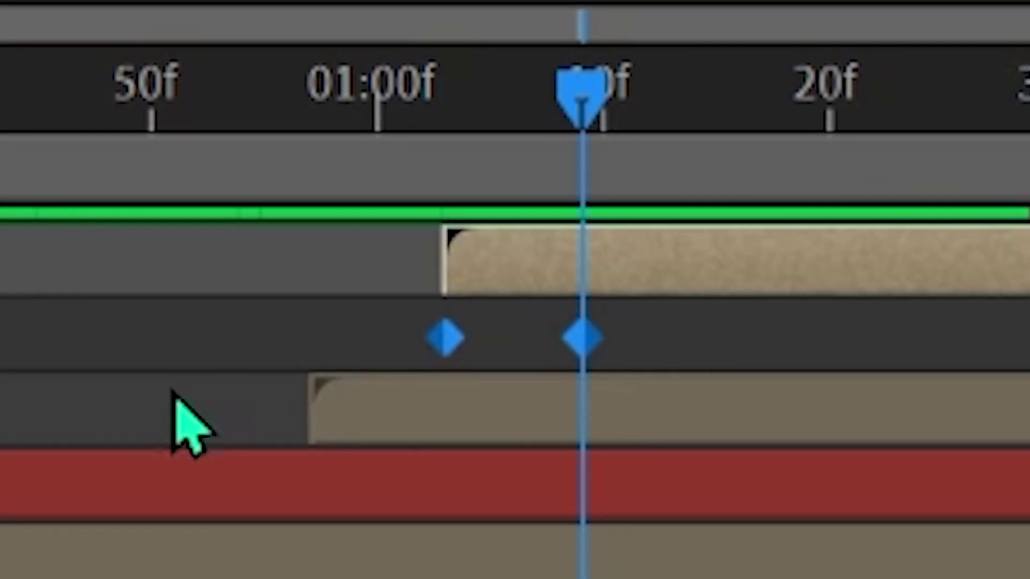
pyautogui.moveTo(412, 152); pyautogui.dragTo(713, 124)
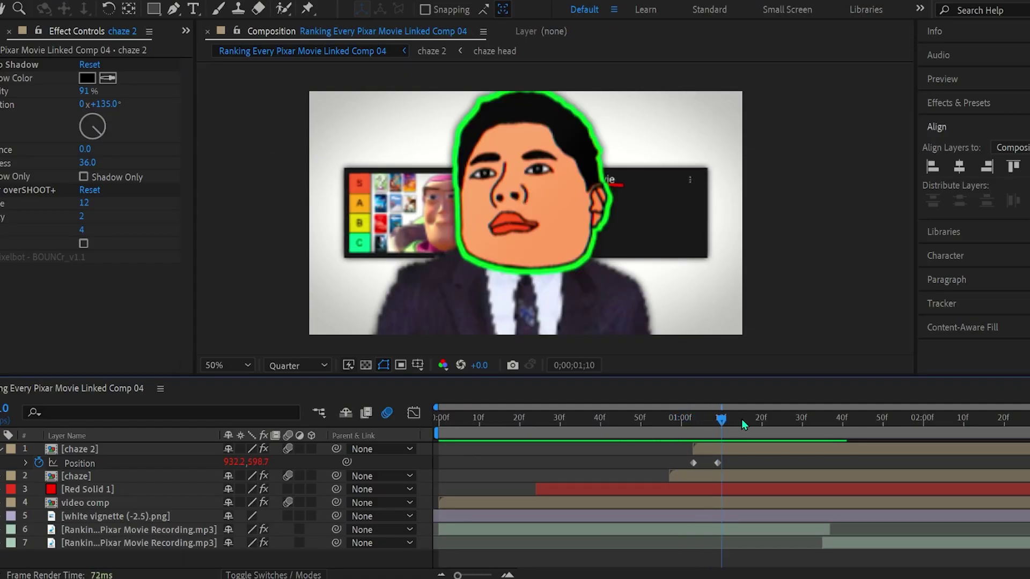
pyautogui.moveTo(741, 419); pyautogui.dragTo(1024, 421)
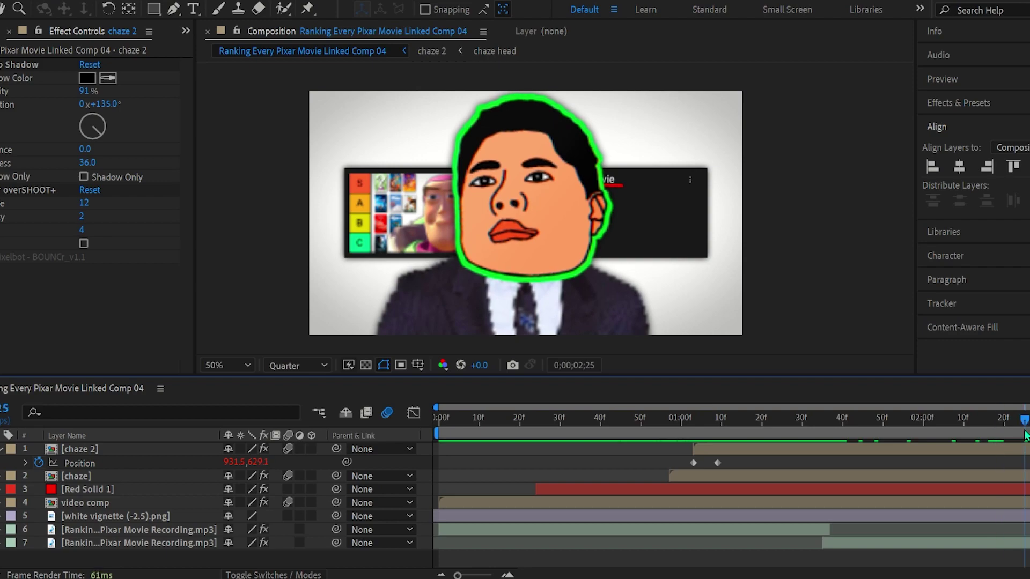
pyautogui.click(236, 568)
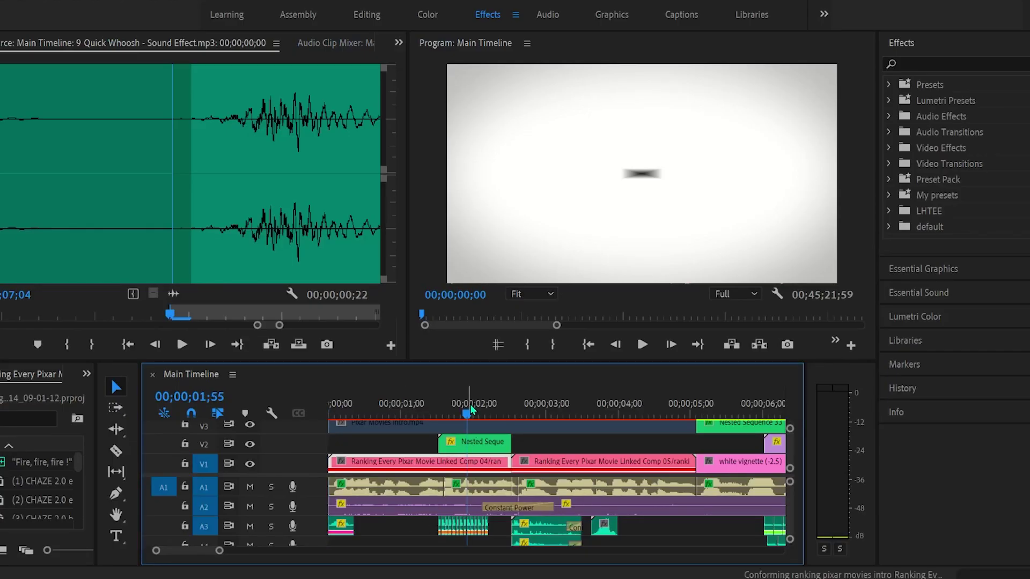
# Step: Open Nested Sequence 31 from V2 and enlarge its video tracks to view the stacked poster clips
pyautogui.click(488, 436)
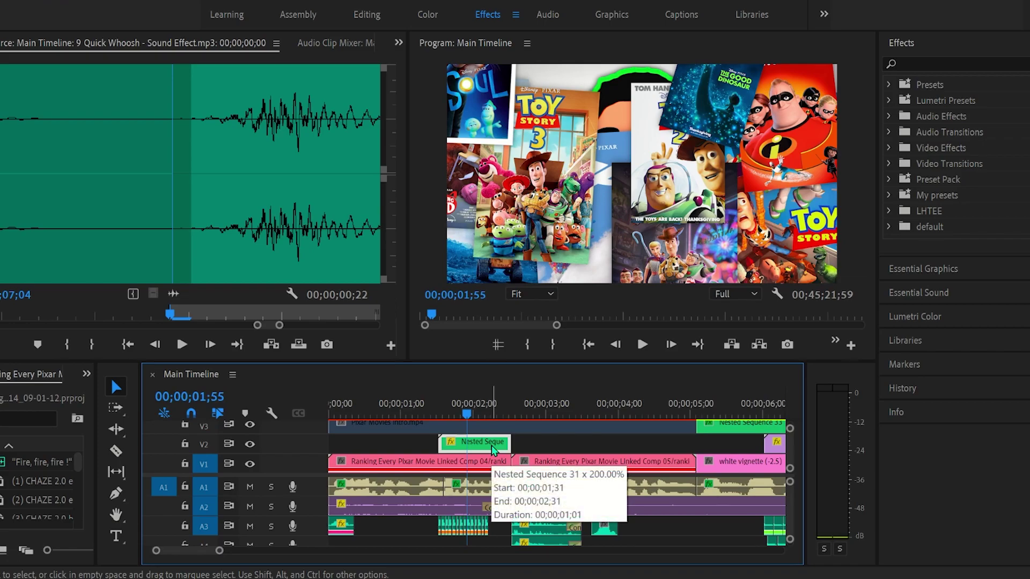
pyautogui.doubleClick(476, 447)
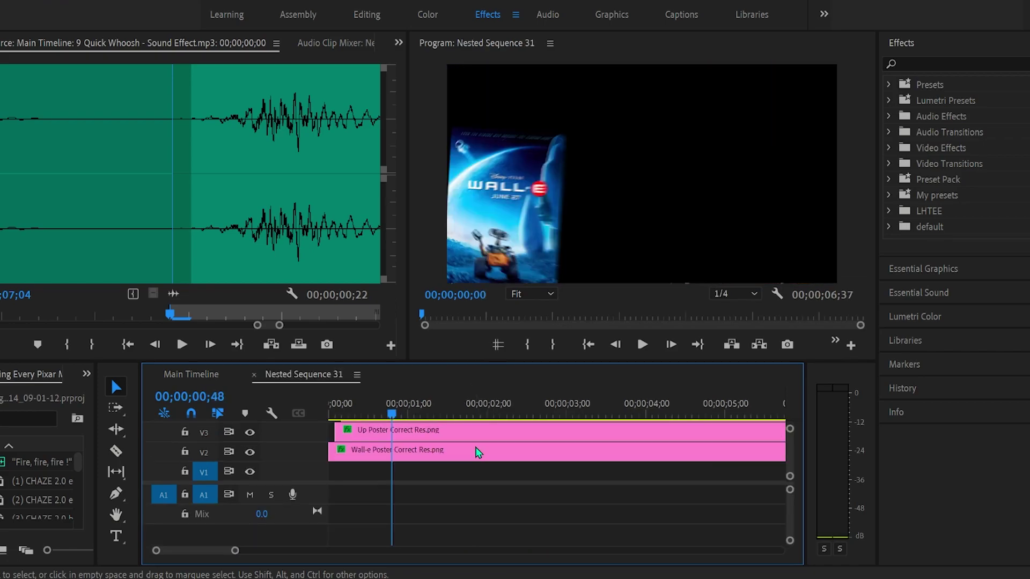
pyautogui.moveTo(297, 482); pyautogui.dragTo(402, 494)
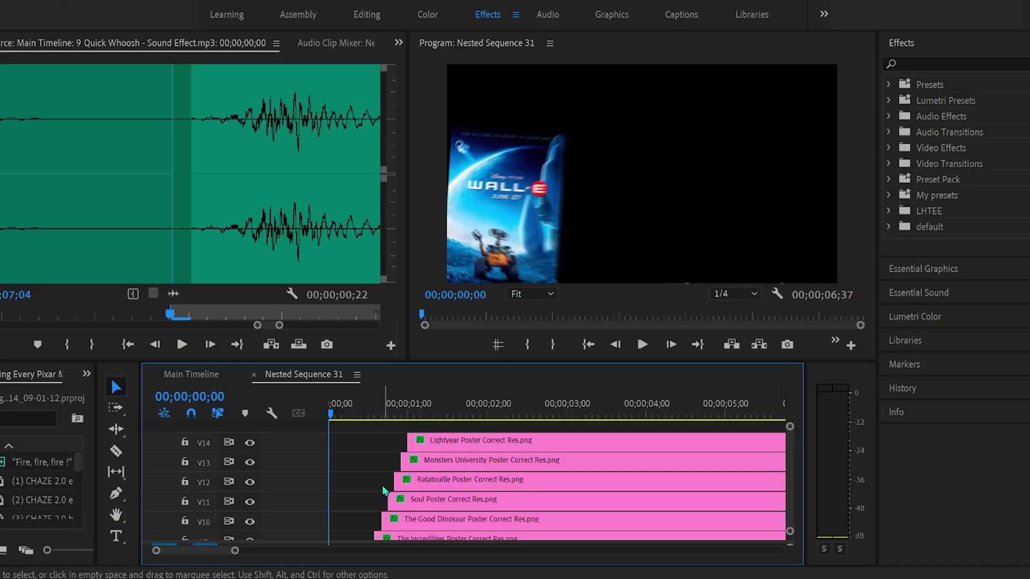
pyautogui.scroll(-5, 387, 475)
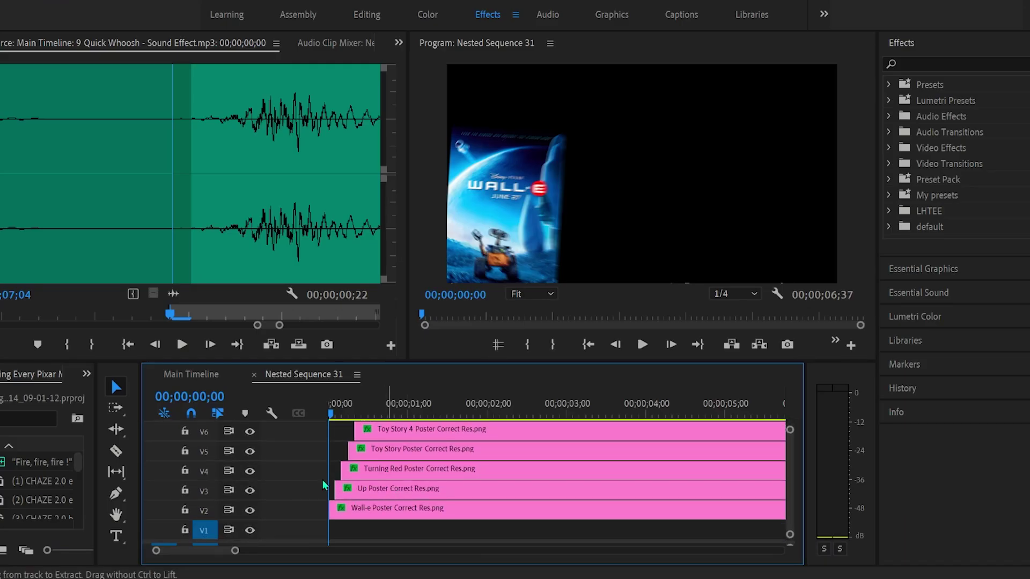
# Step: Return to the Main Timeline, place the playhead on the full poster collage, and play the intro
pyautogui.click(194, 378)
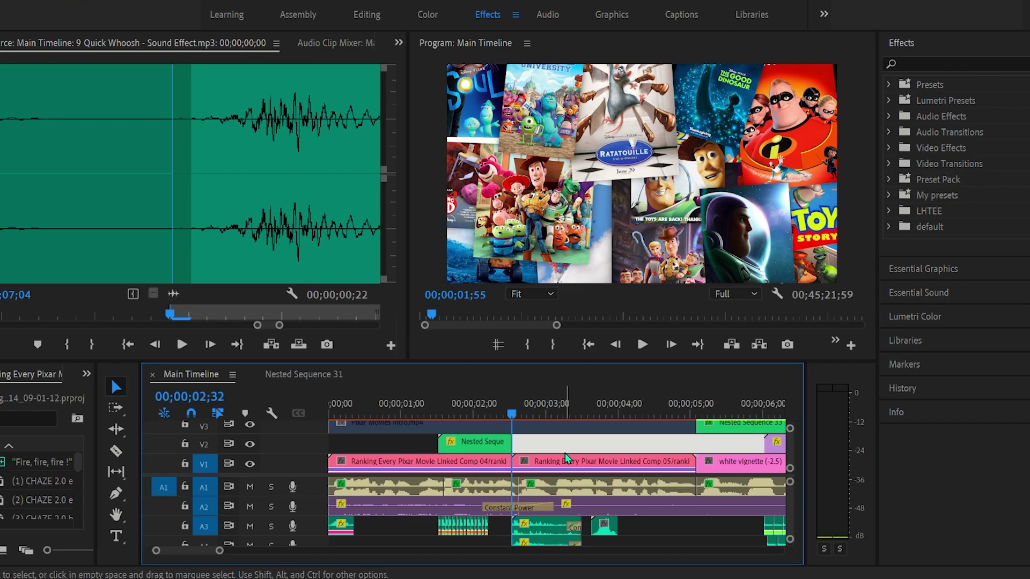
pyautogui.click(512, 413)
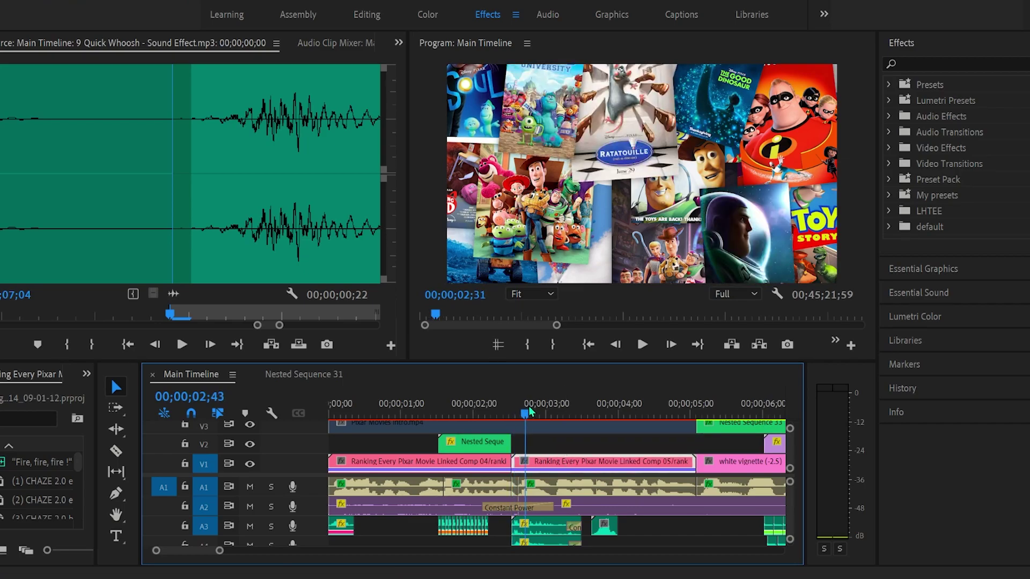
pyautogui.press('space')
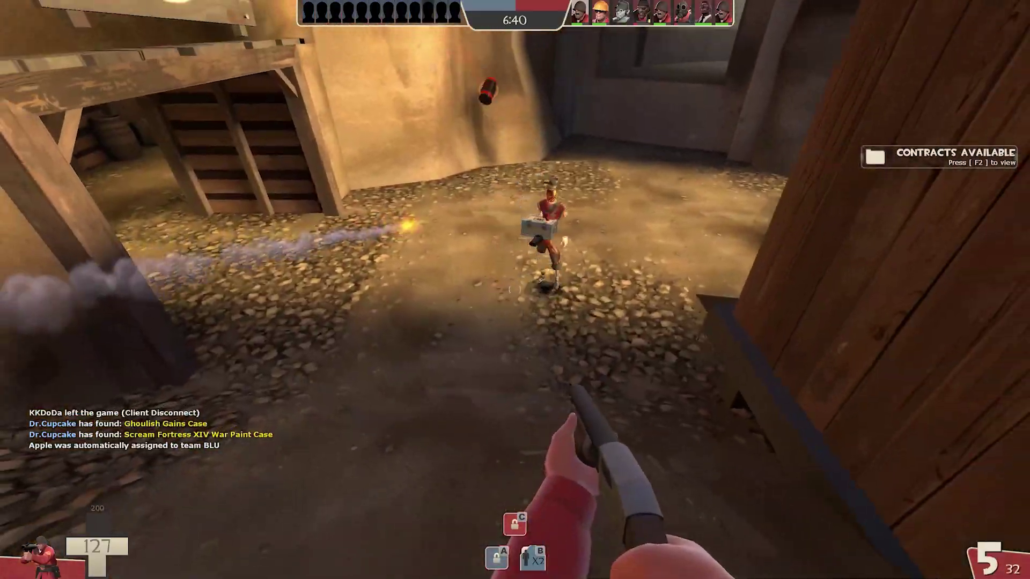
# Step: In Team Fortress 2, shoot the enemy Soldier, advance with the shotgun, and fire at the enemy Medic
pyautogui.click(515, 289)
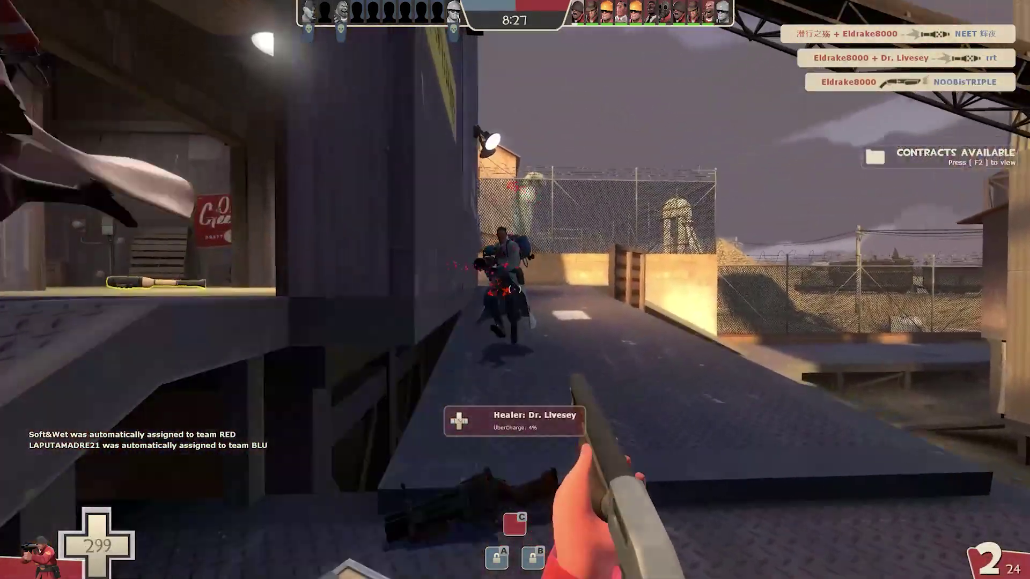
pyautogui.press('w')
pyautogui.click(515, 290)
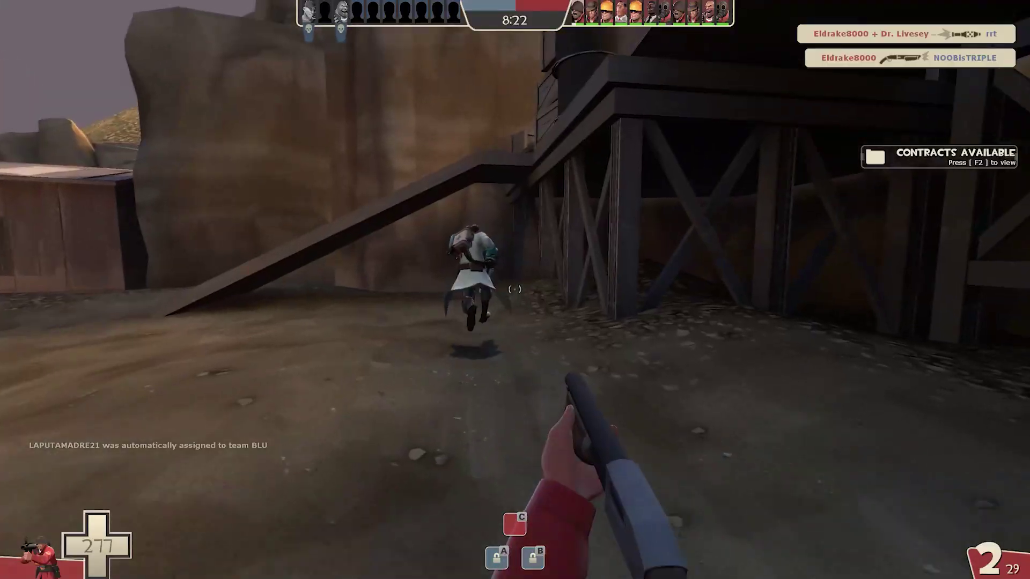
pyautogui.click(514, 290)
pyautogui.click(514, 289)
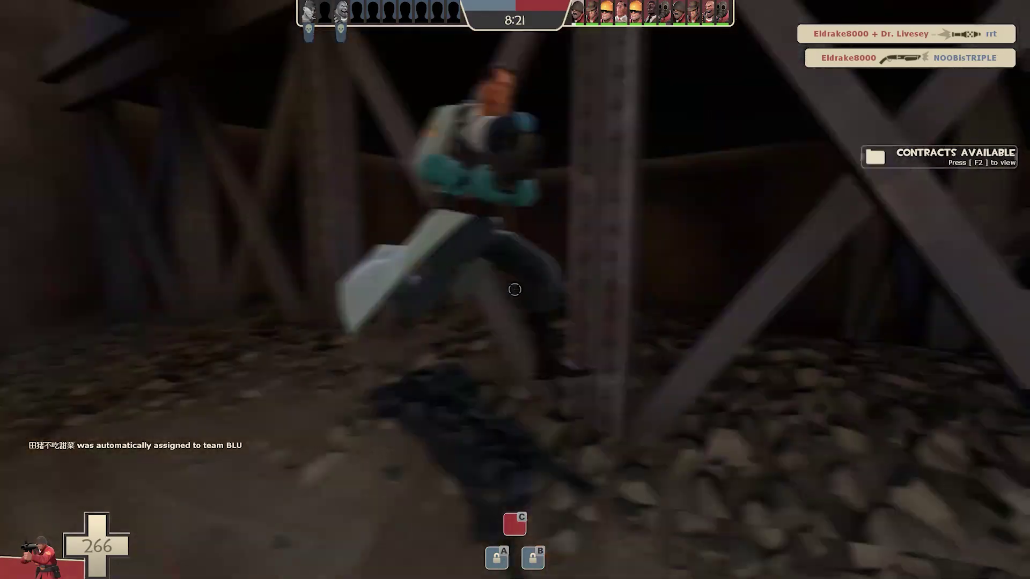